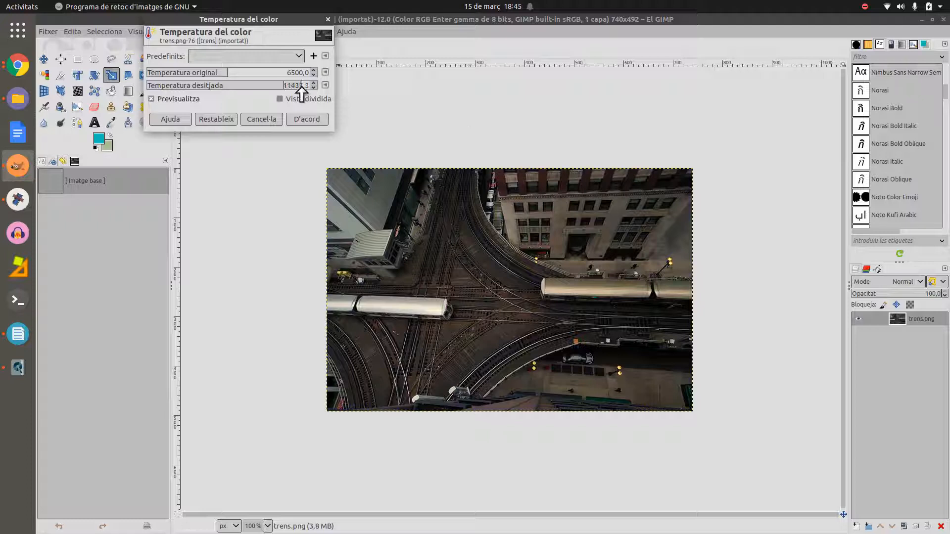
Try desired color temperatures of 3666.7 and 12000 on the train photo, and discard the adjustment.
{"action": "left_click", "coordinate": [185, 83]}
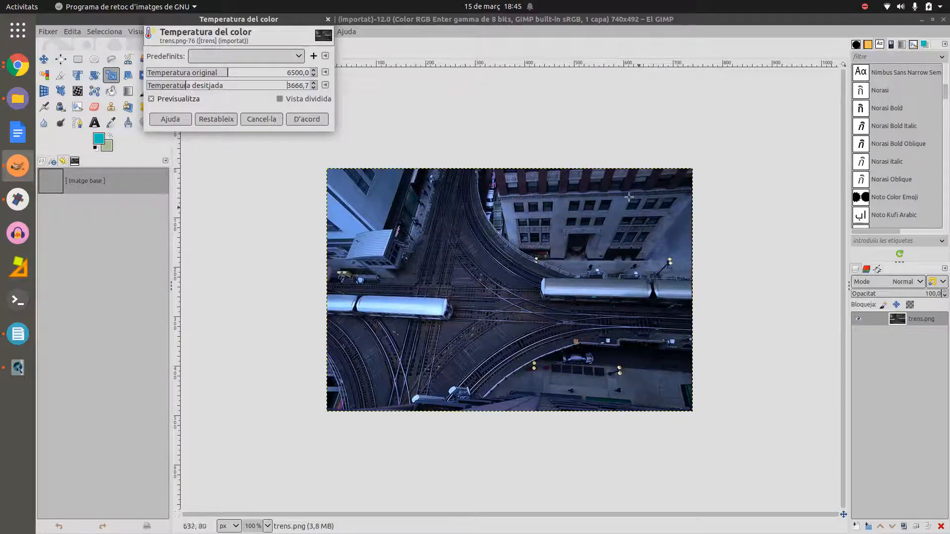
{"action": "left_click_drag", "start_coordinate": [187, 88], "coordinate": [339, 97]}
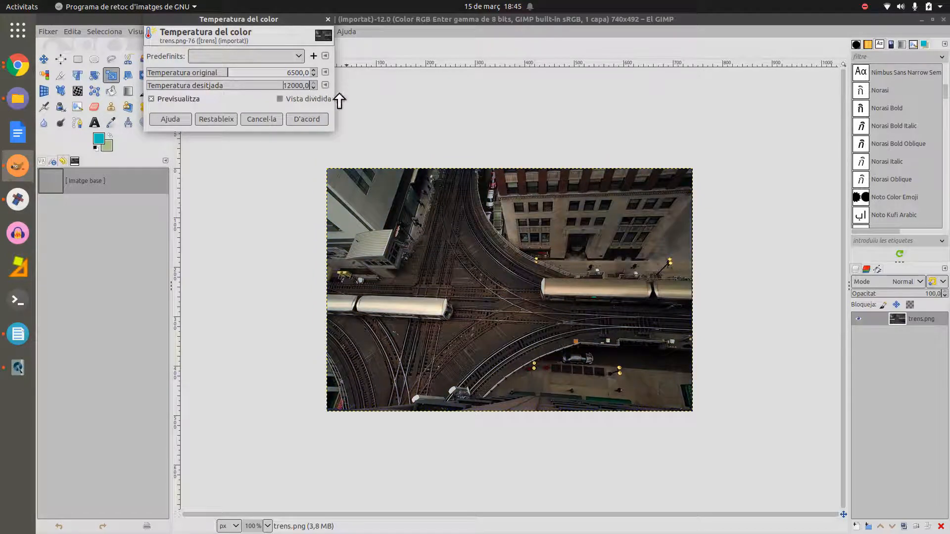
{"action": "left_click", "coordinate": [280, 120]}
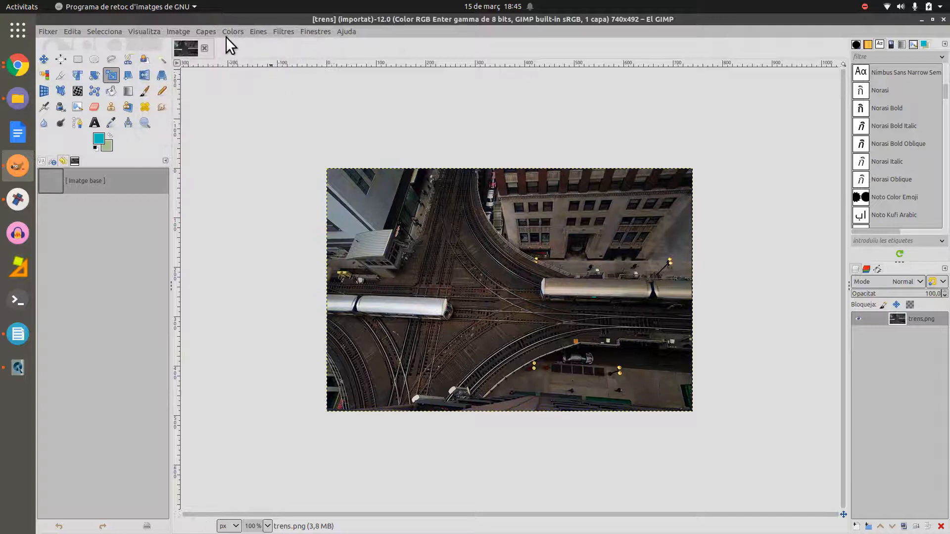
Try Hue-Saturation on the train photo with hue -180, saturation -100 and 100, and lightness -33.5, and discard it.
{"action": "left_click", "coordinate": [236, 36]}
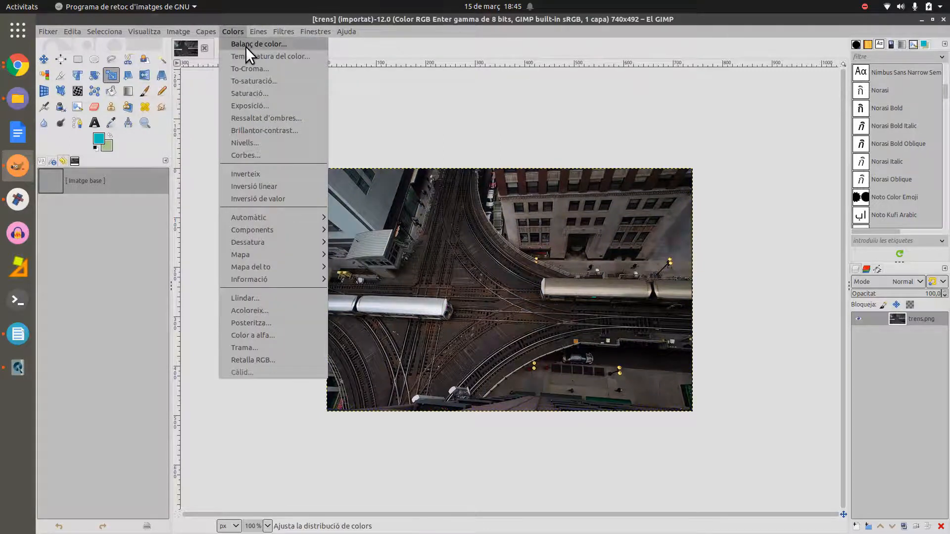
{"action": "left_click", "coordinate": [271, 81]}
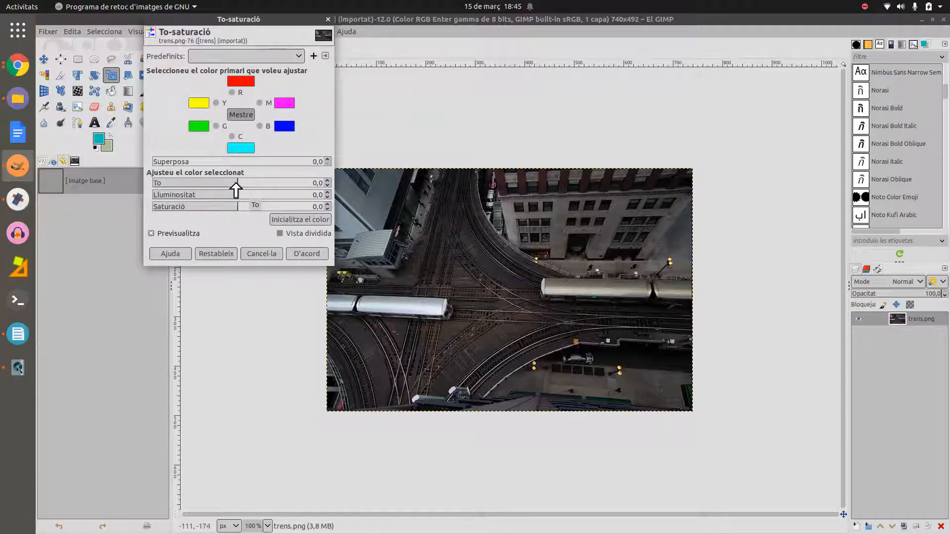
{"action": "left_click_drag", "start_coordinate": [236, 184], "coordinate": [147, 184]}
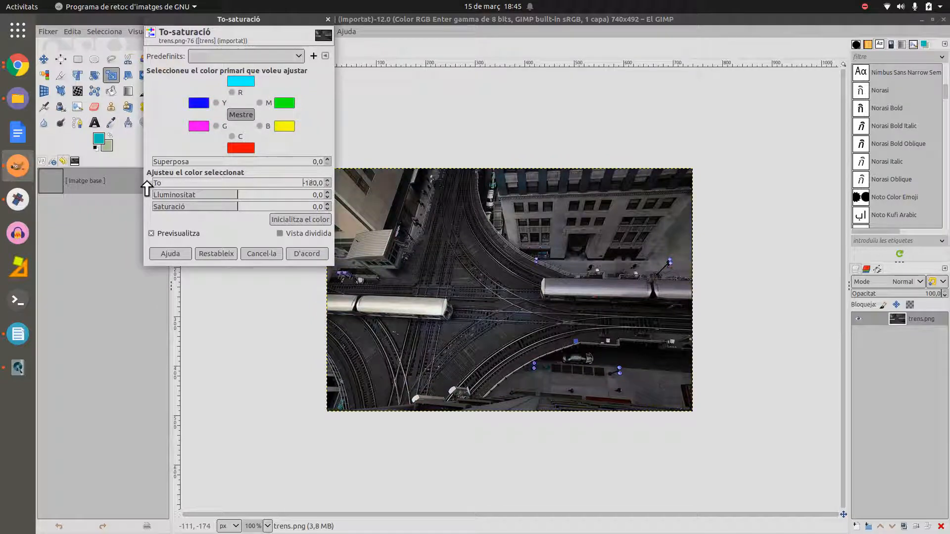
{"action": "left_click_drag", "start_coordinate": [237, 207], "coordinate": [128, 213]}
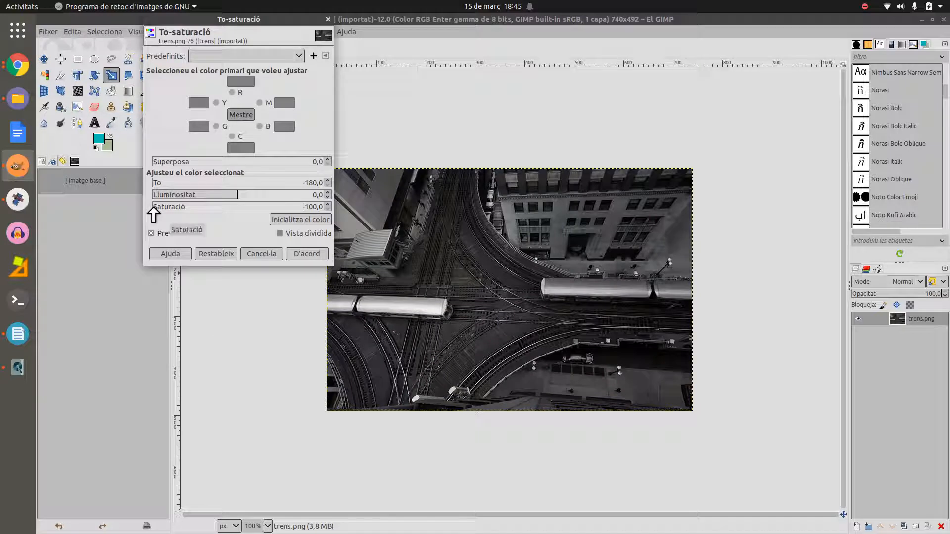
{"action": "left_click_drag", "start_coordinate": [178, 207], "coordinate": [335, 218]}
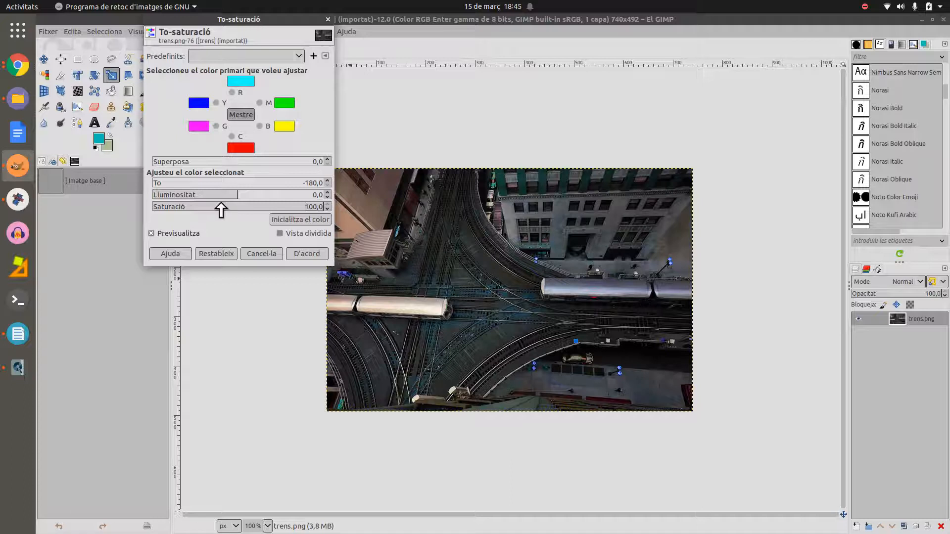
{"action": "left_click", "coordinate": [236, 198]}
{"action": "left_click_drag", "start_coordinate": [236, 198], "coordinate": [209, 207]}
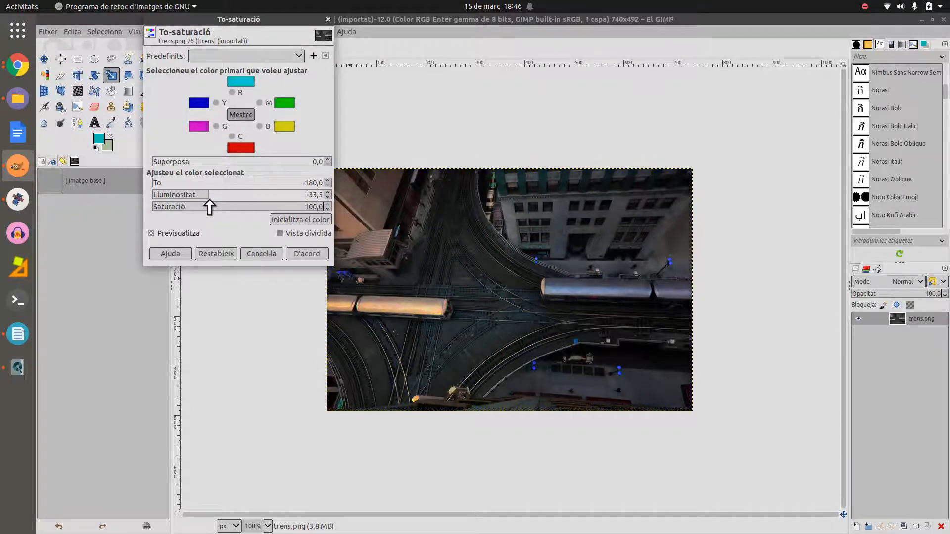
{"action": "left_click", "coordinate": [244, 253]}
Try an exposure of 0.168 on the train photo and discard the adjustment.
{"action": "left_click", "coordinate": [238, 31]}
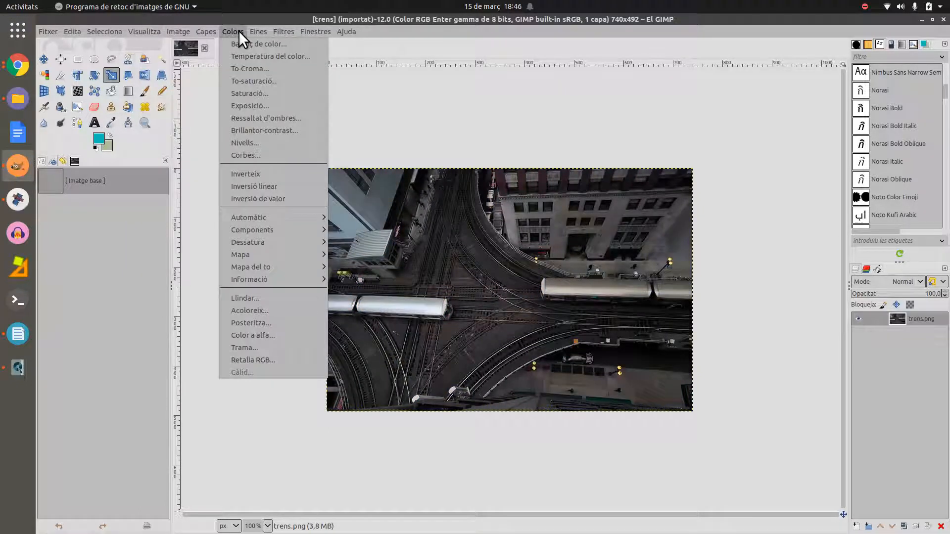
{"action": "left_click", "coordinate": [268, 105]}
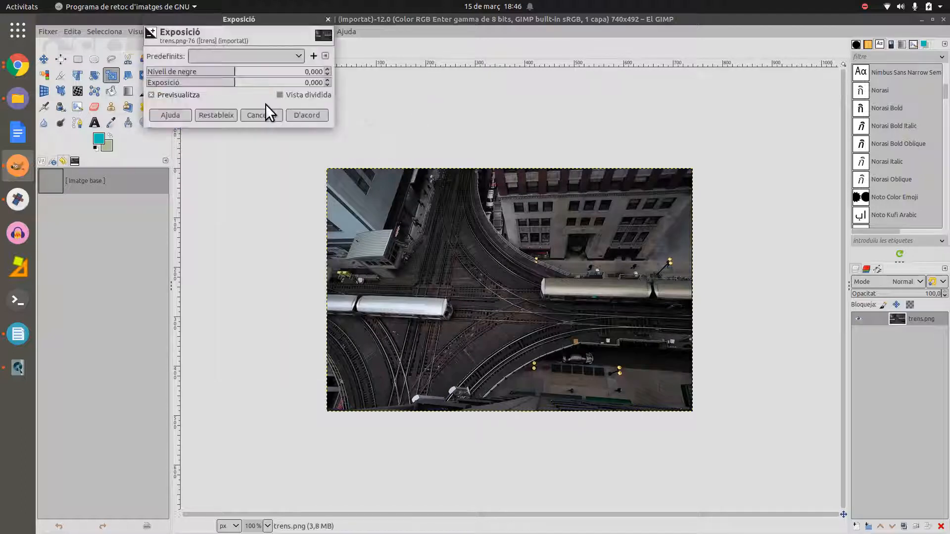
{"action": "mouse_move", "coordinate": [233, 91]}
{"action": "left_mouse_down"}
{"action": "mouse_move", "coordinate": [263, 90]}
{"action": "mouse_move", "coordinate": [205, 90]}
{"action": "mouse_move", "coordinate": [236, 90]}
{"action": "left_mouse_up"}
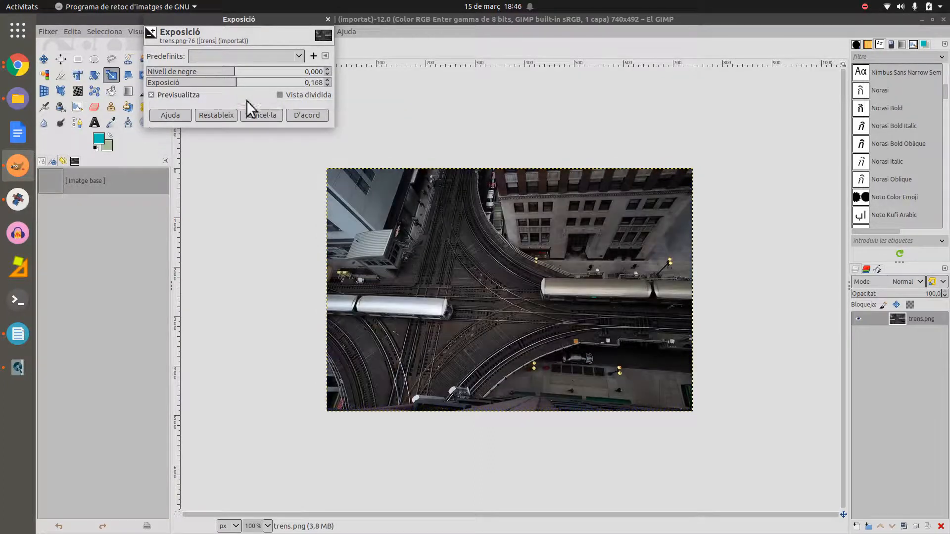
{"action": "left_click", "coordinate": [253, 115]}
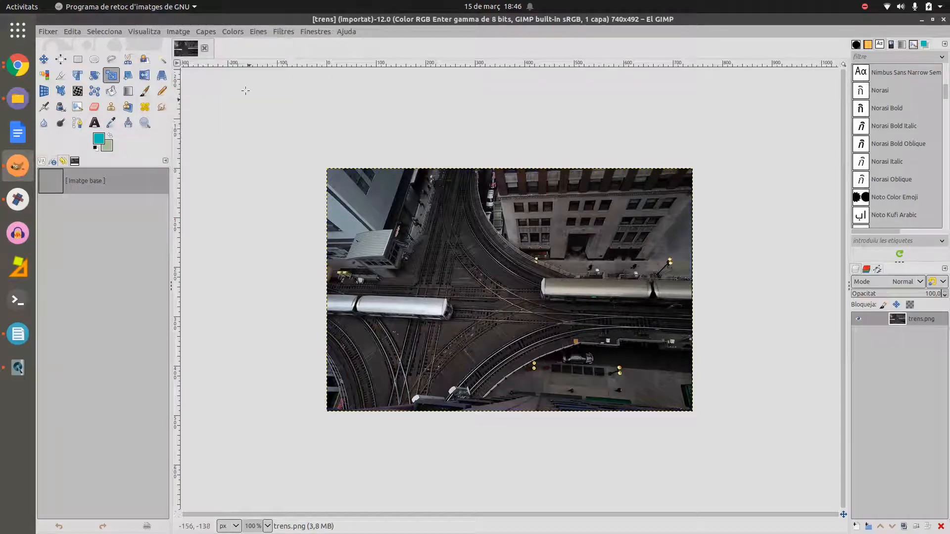
Try Brightness-Contrast on the train photo with brightness -1 and contrast 5, and discard it.
{"action": "left_click", "coordinate": [240, 31]}
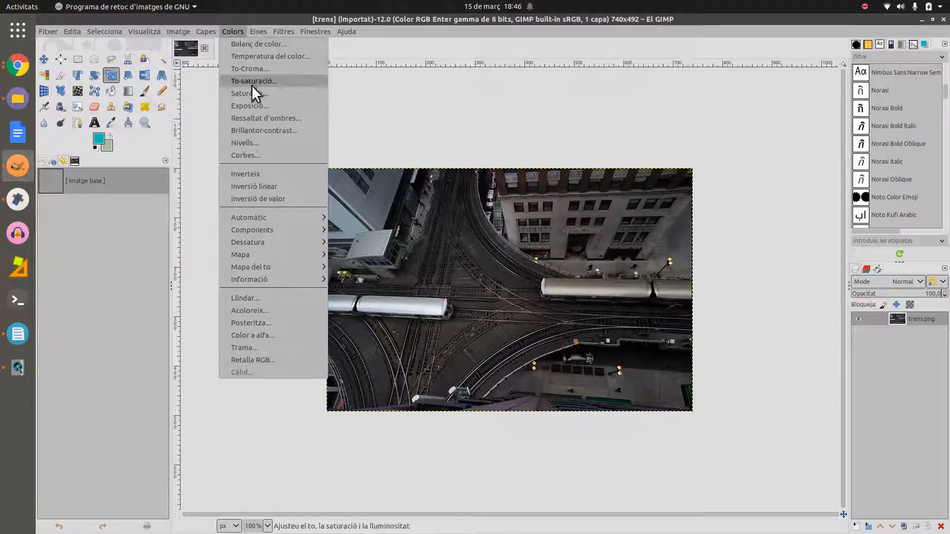
{"action": "left_click", "coordinate": [263, 131]}
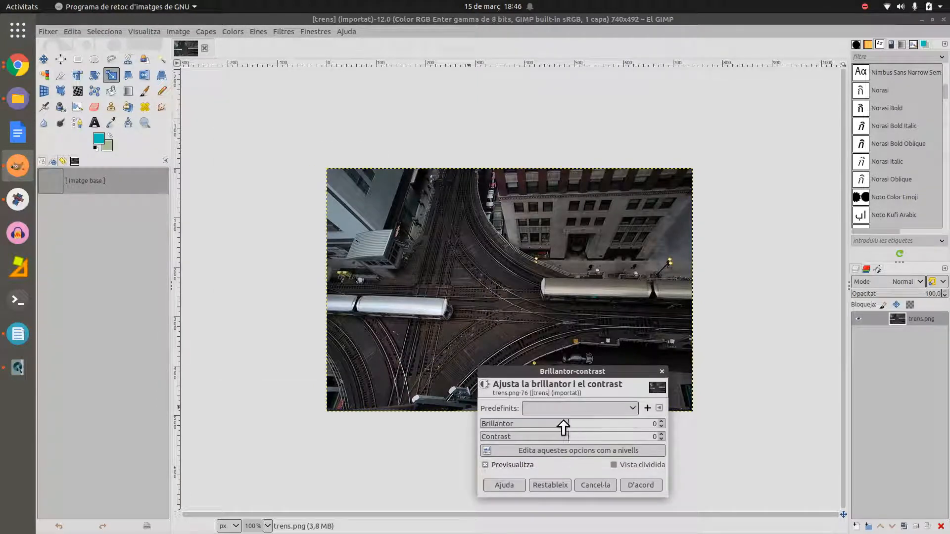
{"action": "left_click_drag", "start_coordinate": [569, 422], "coordinate": [573, 449]}
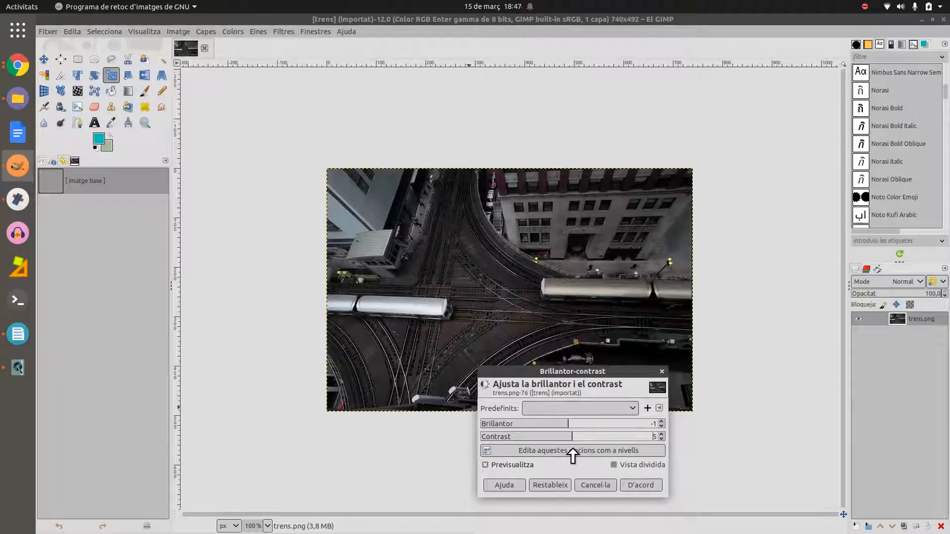
{"action": "left_click", "coordinate": [588, 485]}
Try lowering the white input level of the train photo's Value channel to 150, and discard the Levels adjustment.
{"action": "left_click", "coordinate": [233, 32]}
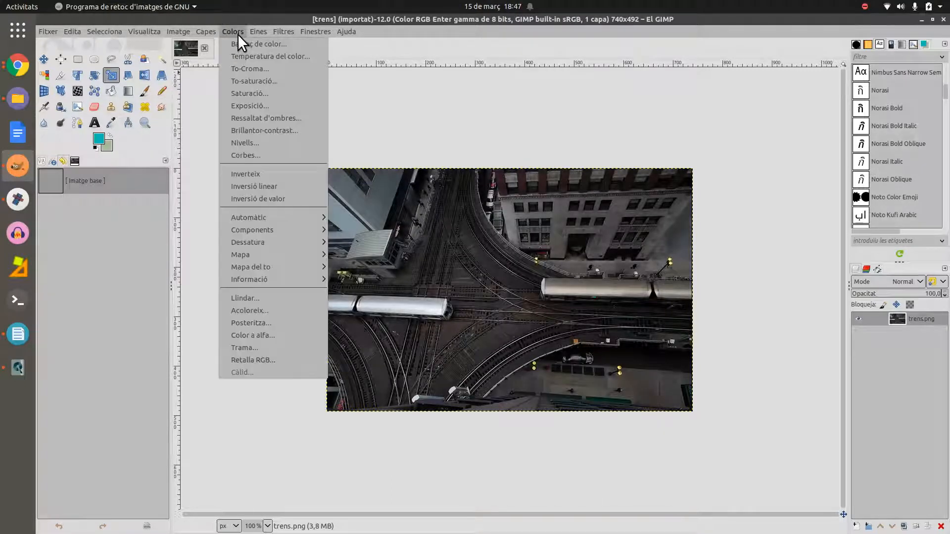
{"action": "left_click", "coordinate": [255, 143]}
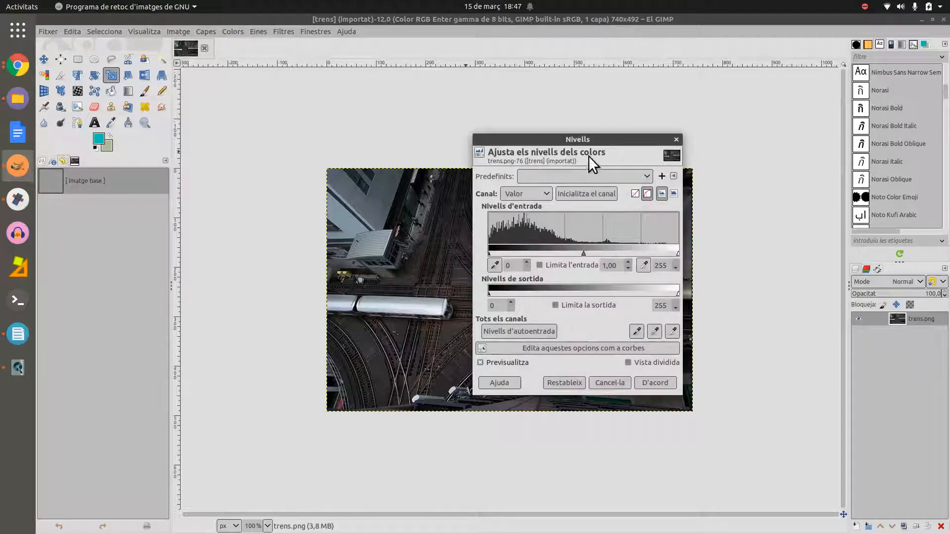
{"action": "left_click_drag", "start_coordinate": [592, 141], "coordinate": [747, 240]}
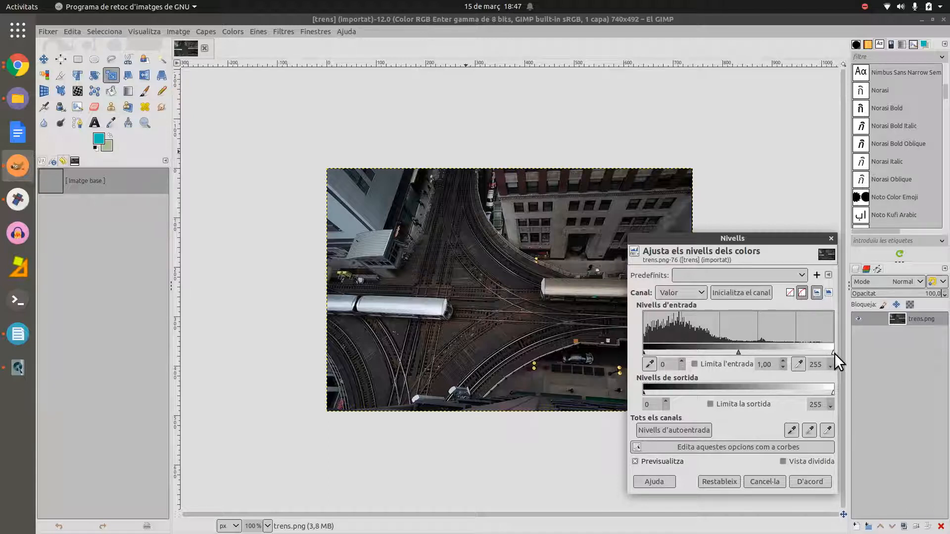
{"action": "mouse_move", "coordinate": [834, 353]}
{"action": "left_mouse_down"}
{"action": "mouse_move", "coordinate": [718, 352]}
{"action": "mouse_move", "coordinate": [875, 361]}
{"action": "mouse_move", "coordinate": [756, 348]}
{"action": "left_mouse_up"}
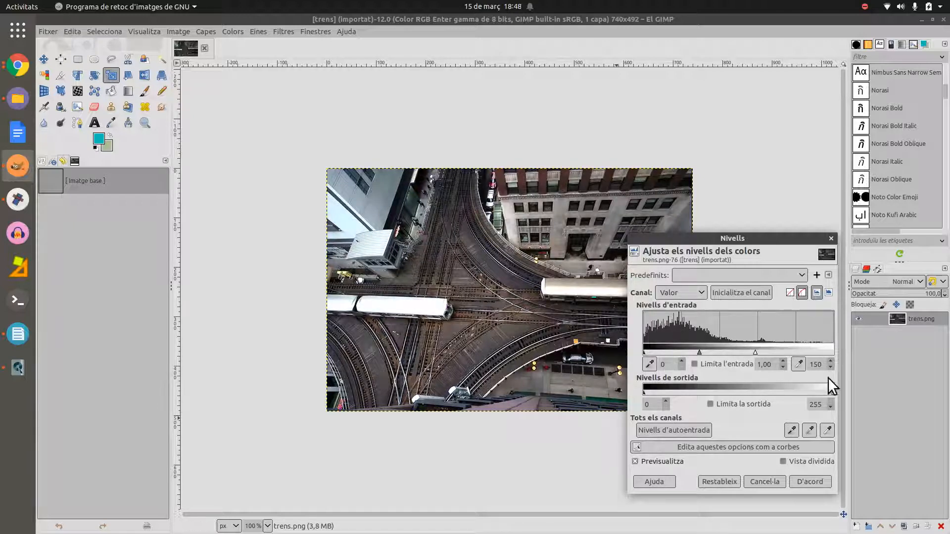
{"action": "key", "text": "Escape"}
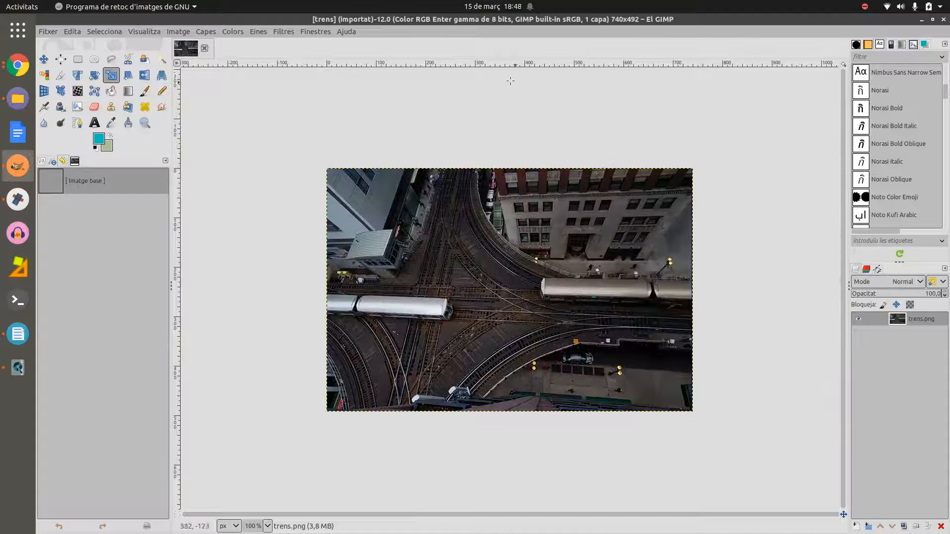
Try inverting the train photo's colors and undo the inversion.
{"action": "left_click", "coordinate": [242, 31]}
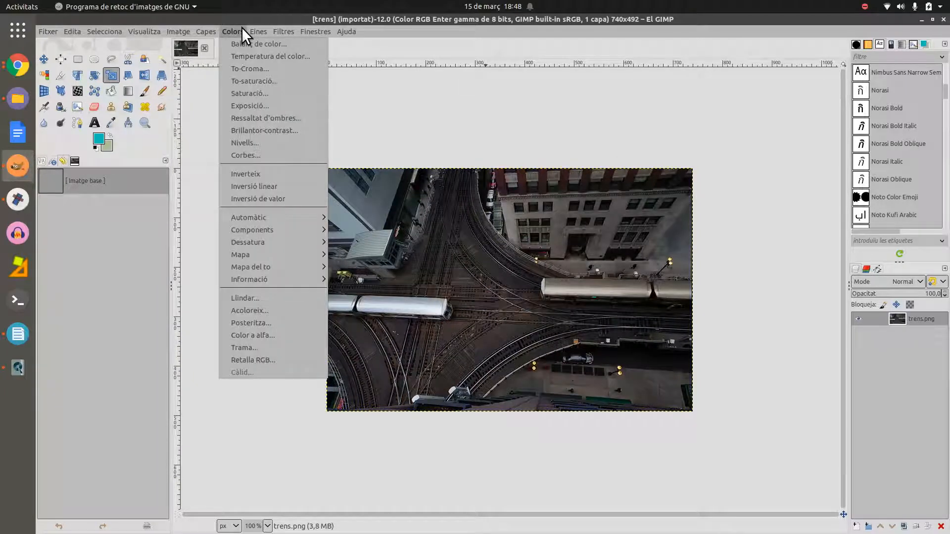
{"action": "left_click", "coordinate": [274, 170]}
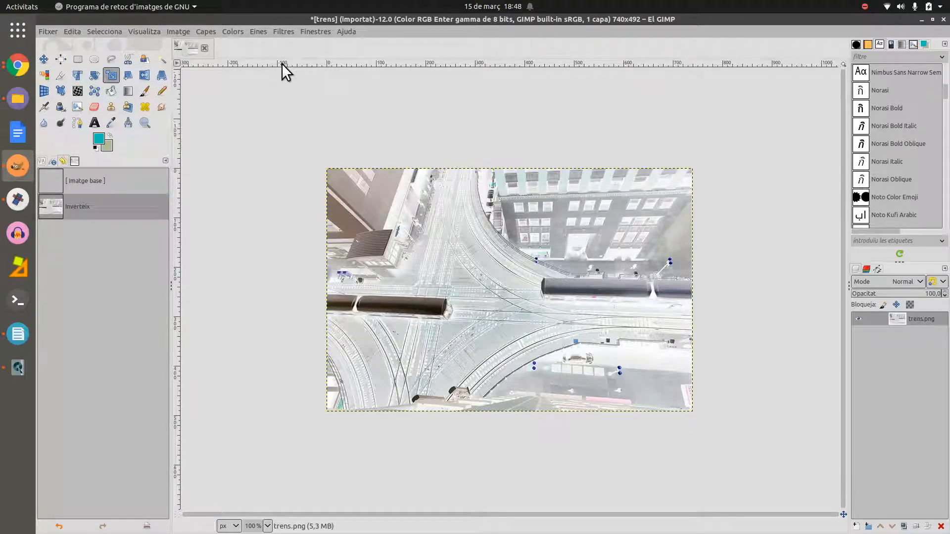
{"action": "key", "text": "ctrl+z"}
Colorize the train photo, trying pink f8007d and the saved orange as the tint color.
{"action": "left_click", "coordinate": [233, 32]}
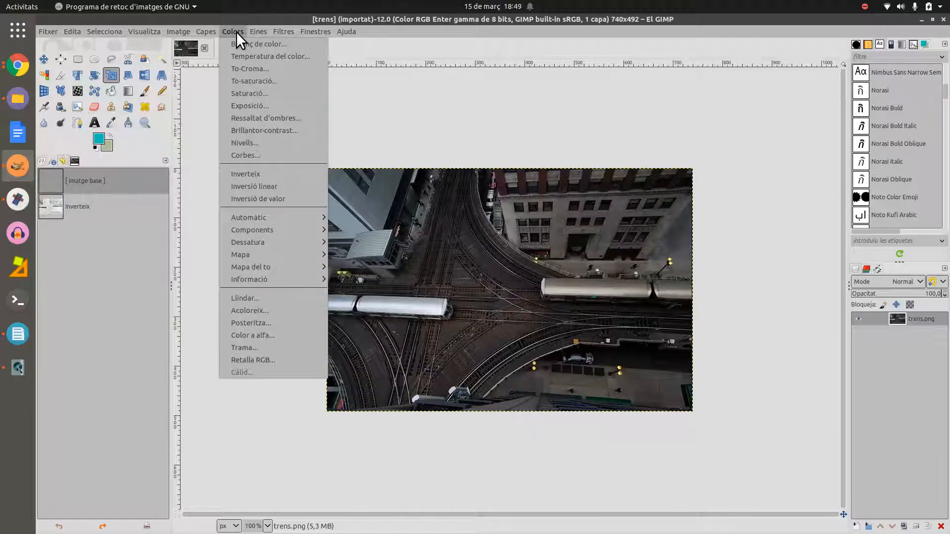
{"action": "left_click", "coordinate": [280, 311]}
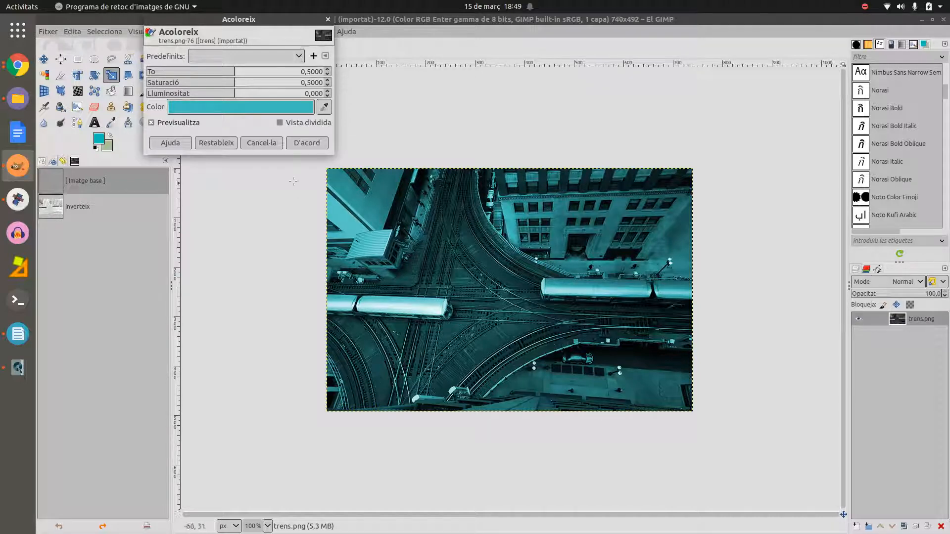
{"action": "left_click", "coordinate": [232, 106]}
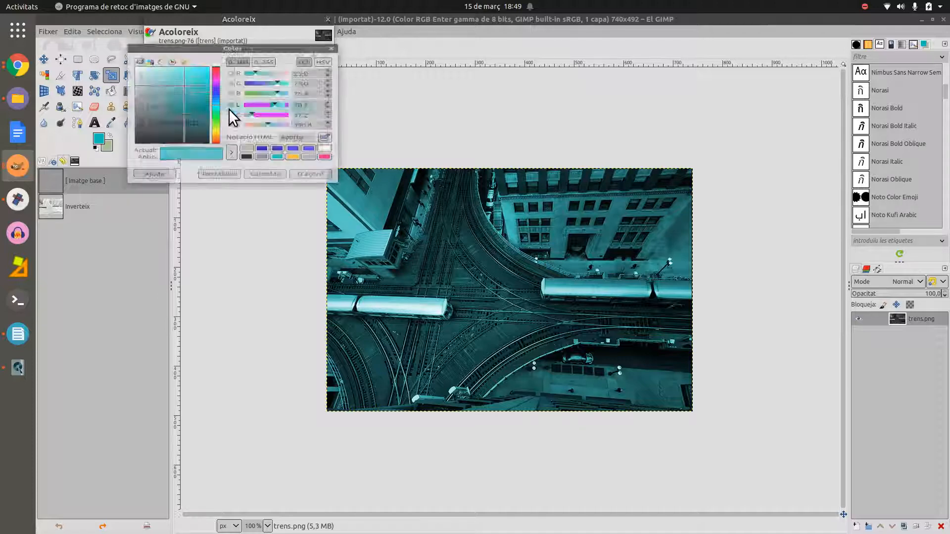
{"action": "left_click", "coordinate": [324, 170]}
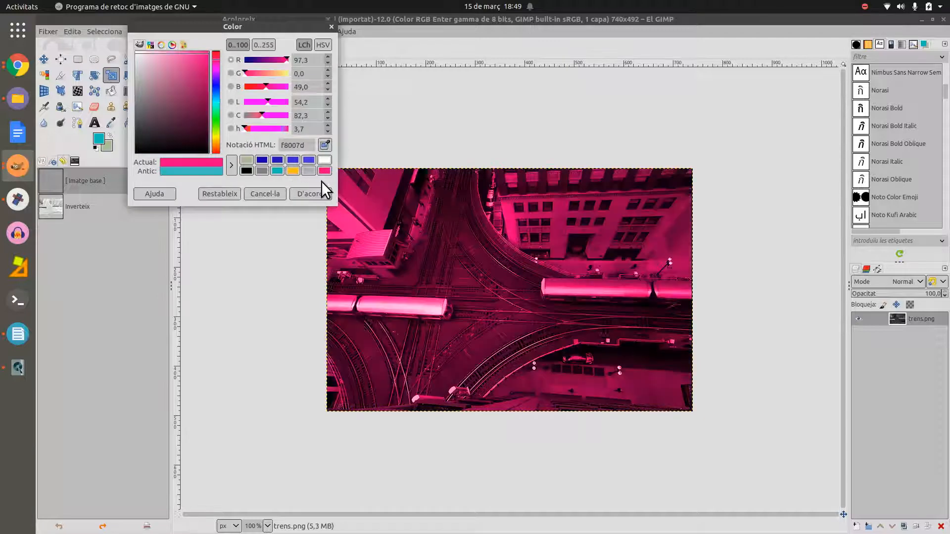
{"action": "left_click", "coordinate": [292, 173]}
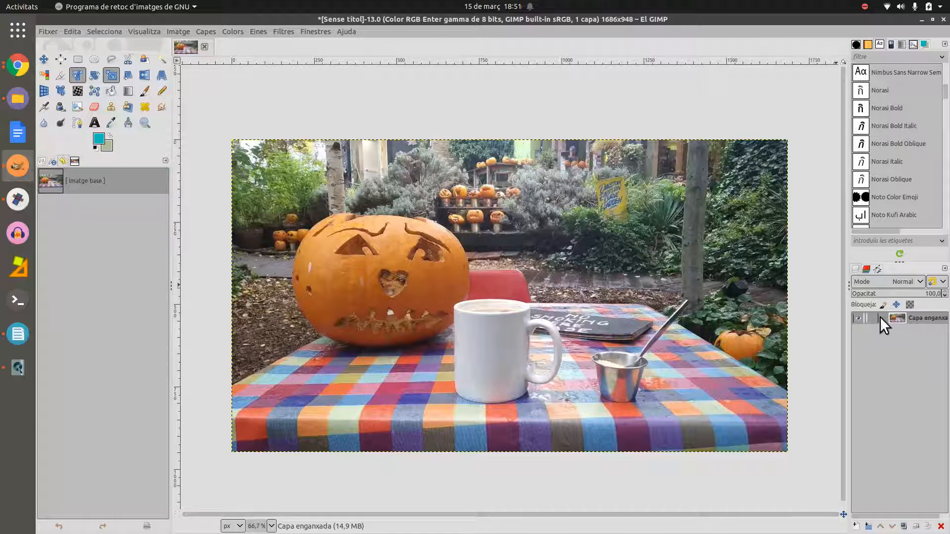
Duplicate the pumpkin photo's layer and turn the copy grayscale using Hue-Saturation with hue -180 and saturation -100.
{"action": "right_click", "coordinate": [906, 319]}
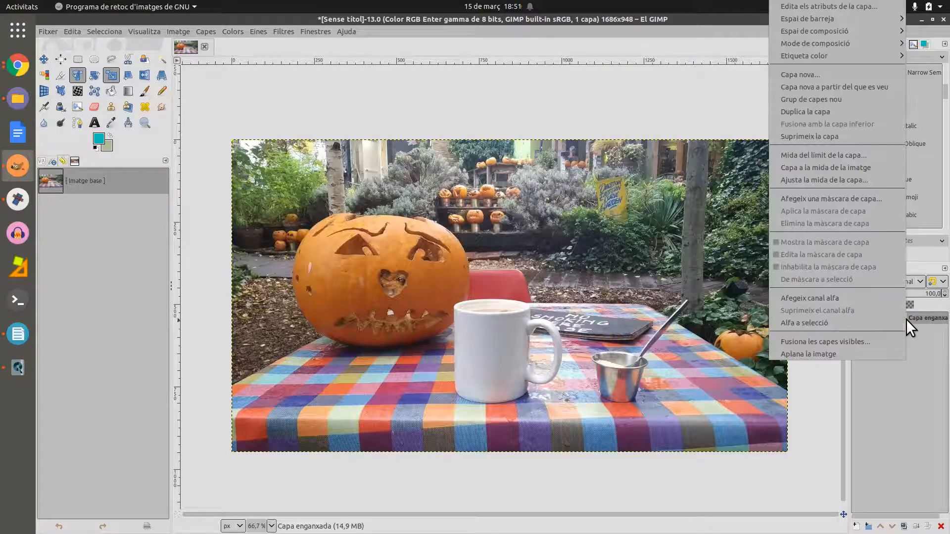
{"action": "left_click", "coordinate": [839, 111]}
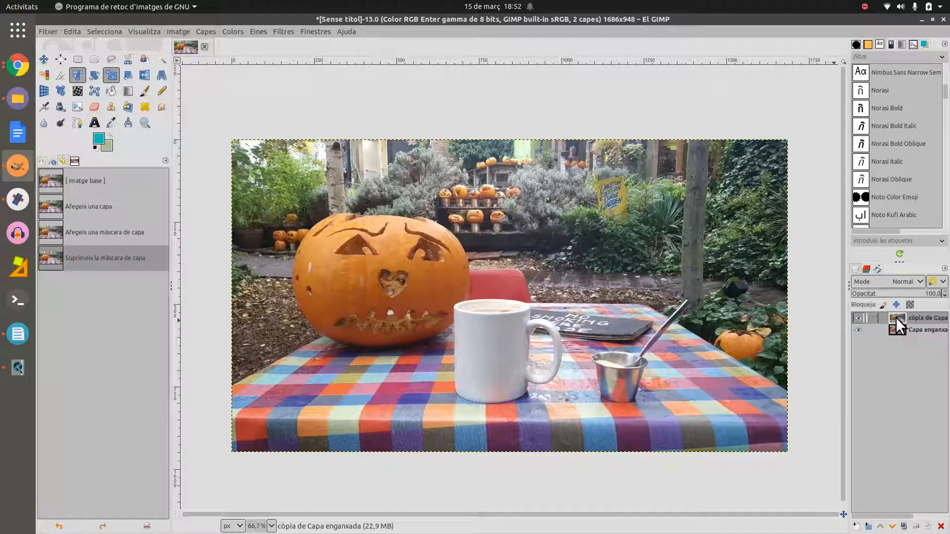
{"action": "left_click", "coordinate": [234, 31]}
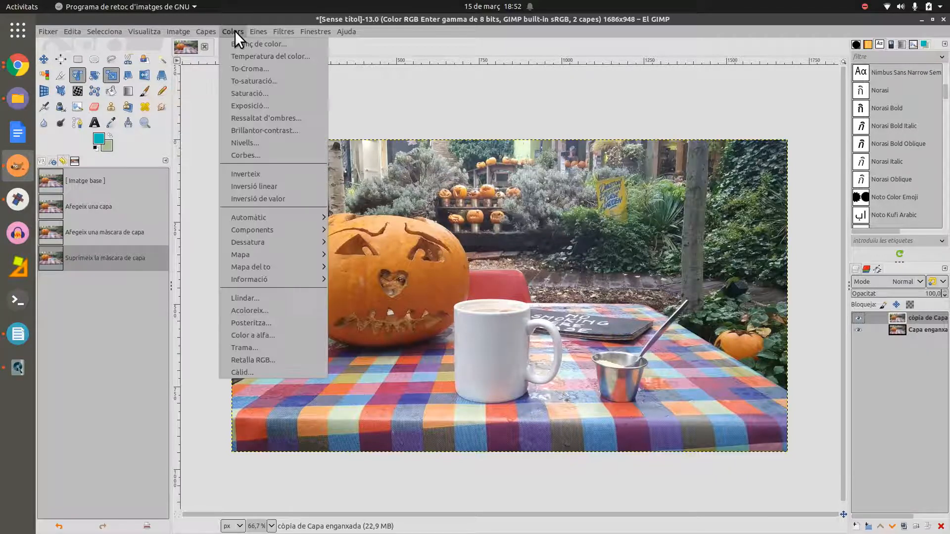
{"action": "left_click", "coordinate": [253, 81]}
{"action": "left_click_drag", "start_coordinate": [235, 181], "coordinate": [104, 180]}
{"action": "left_click_drag", "start_coordinate": [234, 211], "coordinate": [142, 218]}
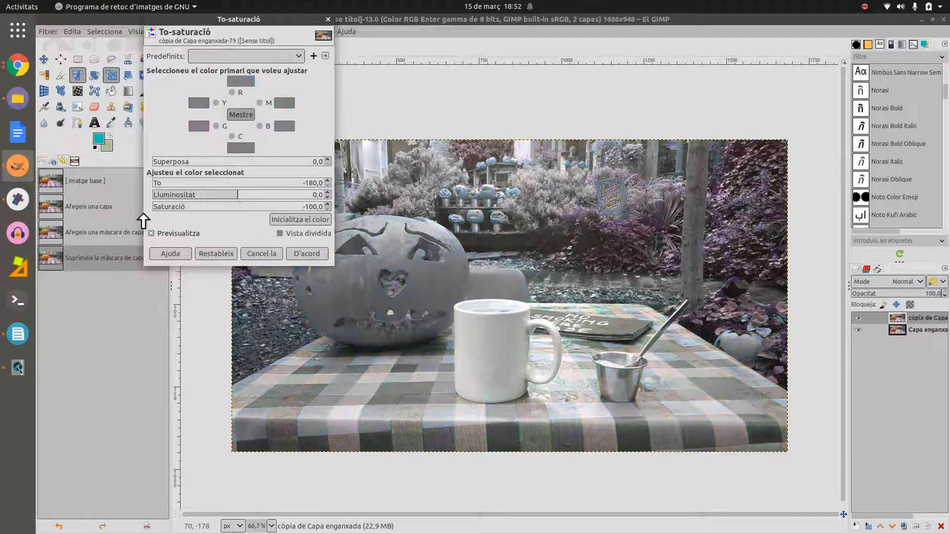
{"action": "left_click", "coordinate": [302, 253]}
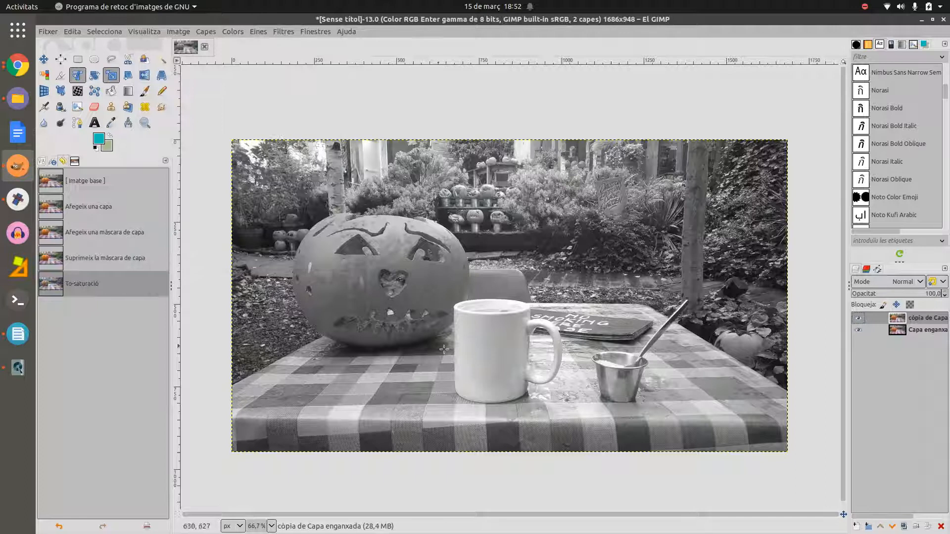
Add a white, fully opaque layer mask to the grayscale copy of the pumpkin photo.
{"action": "right_click", "coordinate": [910, 319]}
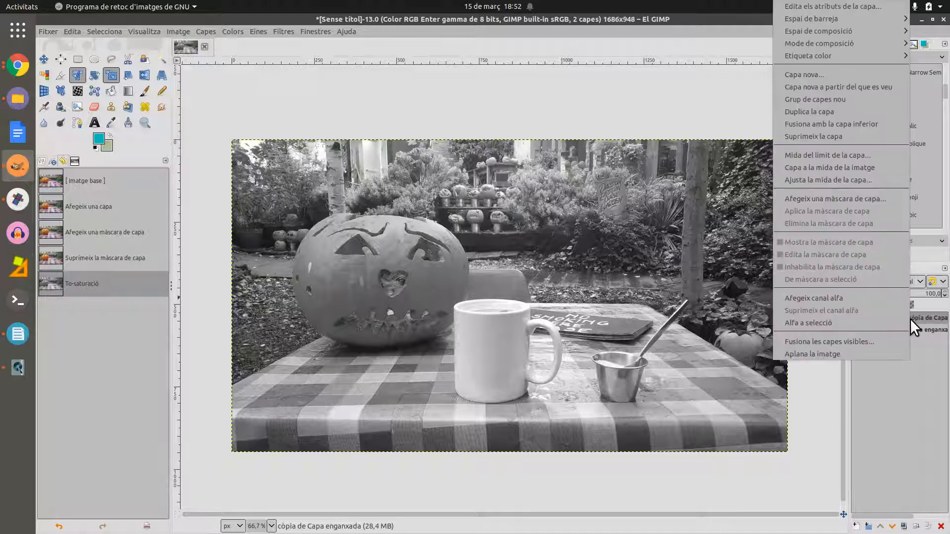
{"action": "left_click", "coordinate": [872, 197]}
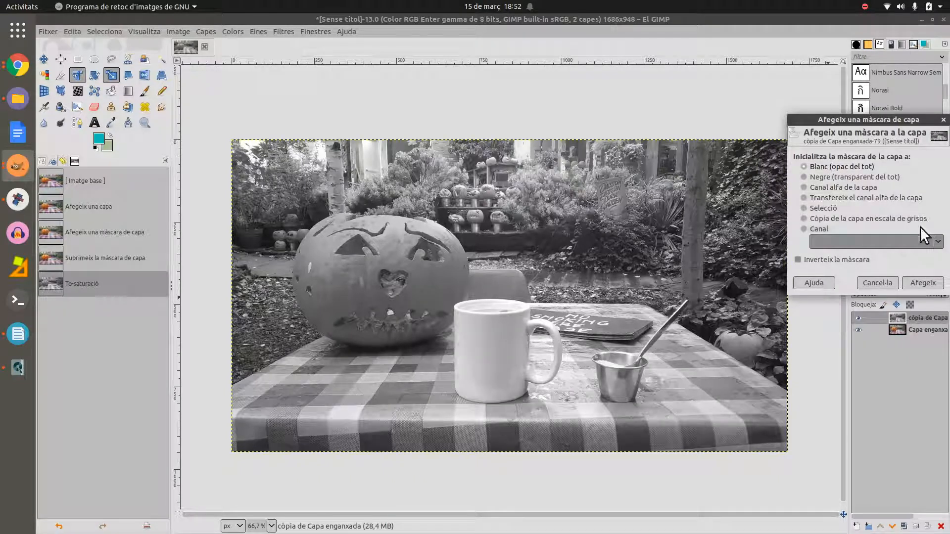
{"action": "left_click", "coordinate": [928, 287]}
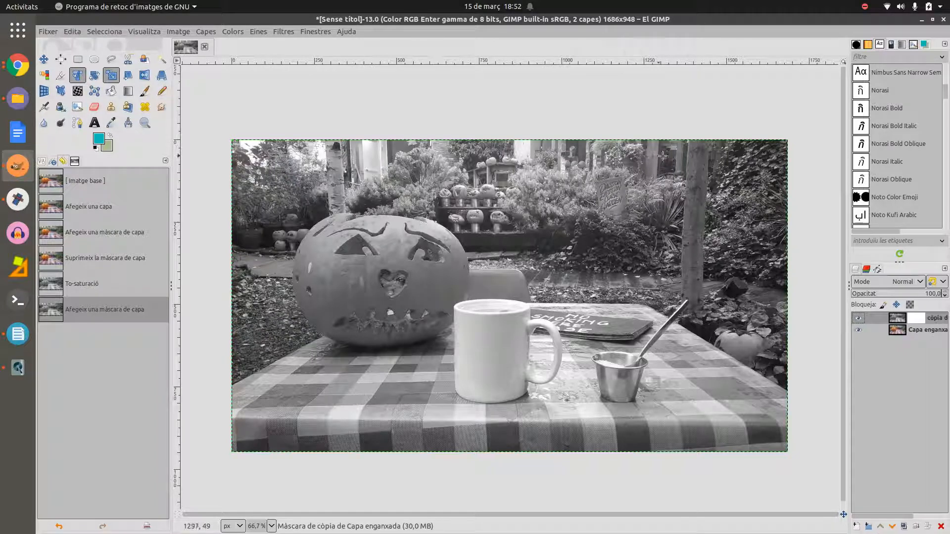
Erase the large pumpkin's area on the layer mask with a size 343 Hardness 100 eraser, revealing the color layer beneath.
{"action": "left_click", "coordinate": [95, 107]}
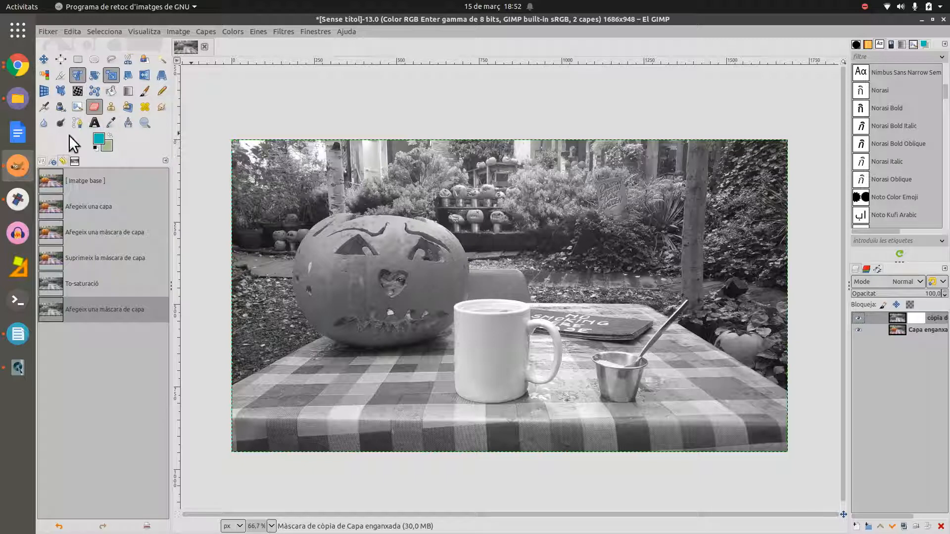
{"action": "left_click", "coordinate": [42, 161]}
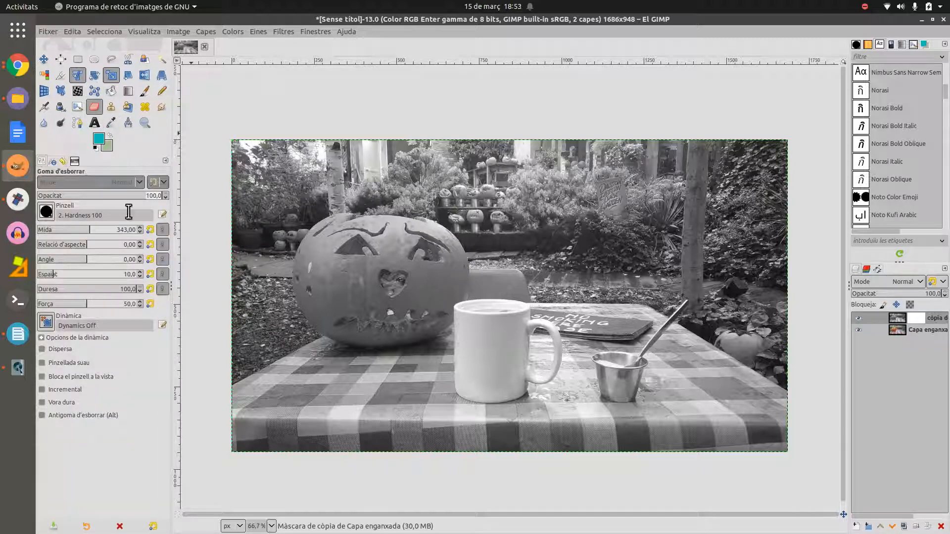
{"action": "left_click", "coordinate": [365, 278]}
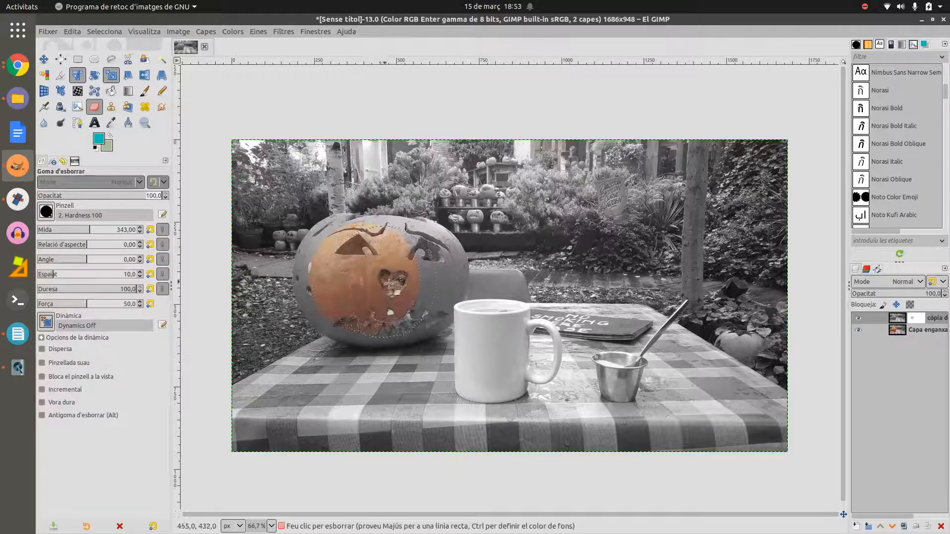
{"action": "mouse_move", "coordinate": [398, 276]}
{"action": "left_mouse_down"}
{"action": "mouse_move", "coordinate": [411, 277]}
{"action": "mouse_move", "coordinate": [375, 296]}
{"action": "mouse_move", "coordinate": [348, 284]}
{"action": "mouse_move", "coordinate": [356, 296]}
{"action": "mouse_move", "coordinate": [347, 264]}
{"action": "mouse_move", "coordinate": [370, 277]}
{"action": "mouse_move", "coordinate": [417, 275]}
{"action": "mouse_move", "coordinate": [411, 293]}
{"action": "mouse_move", "coordinate": [414, 273]}
{"action": "mouse_move", "coordinate": [389, 297]}
{"action": "mouse_move", "coordinate": [357, 291]}
{"action": "left_mouse_up"}
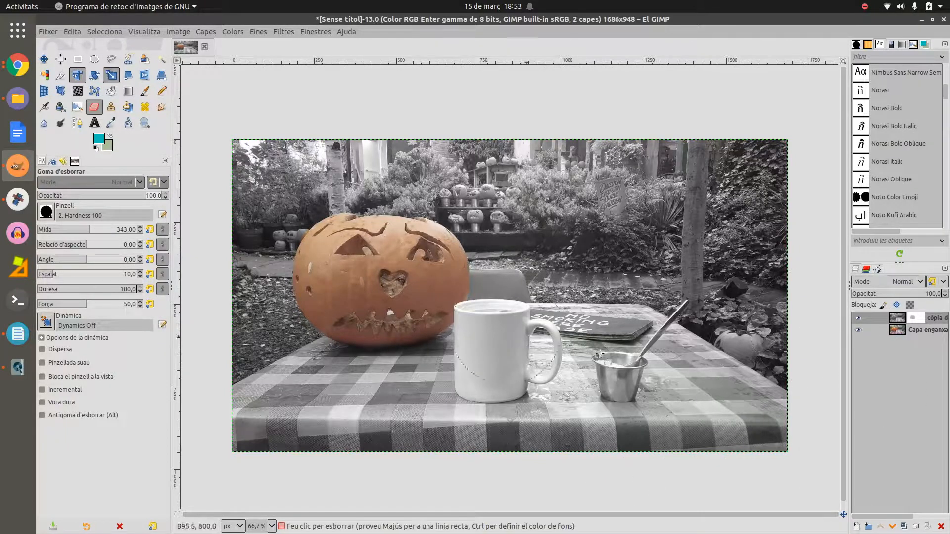
Strongly increase the saturation of the lower color layer with Hue-Saturation.
{"action": "left_click", "coordinate": [936, 332]}
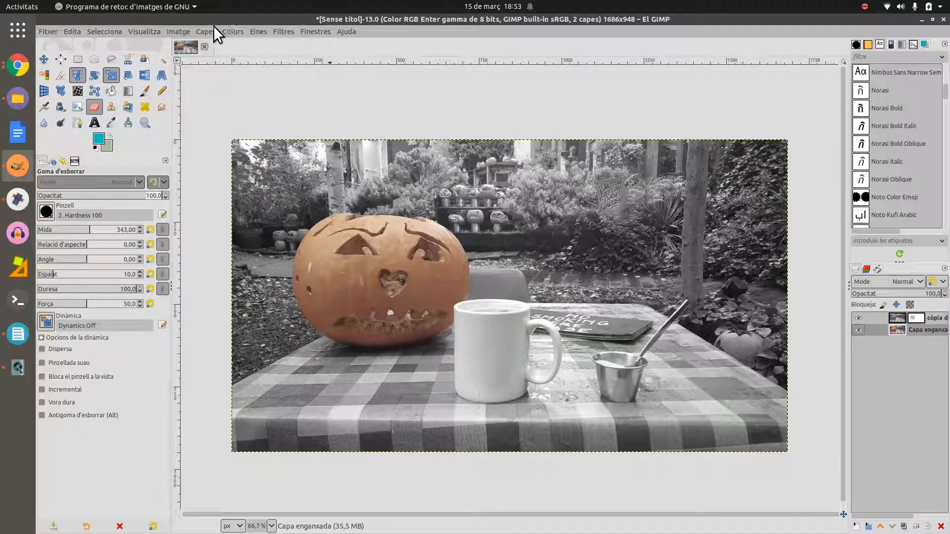
{"action": "left_click", "coordinate": [231, 32]}
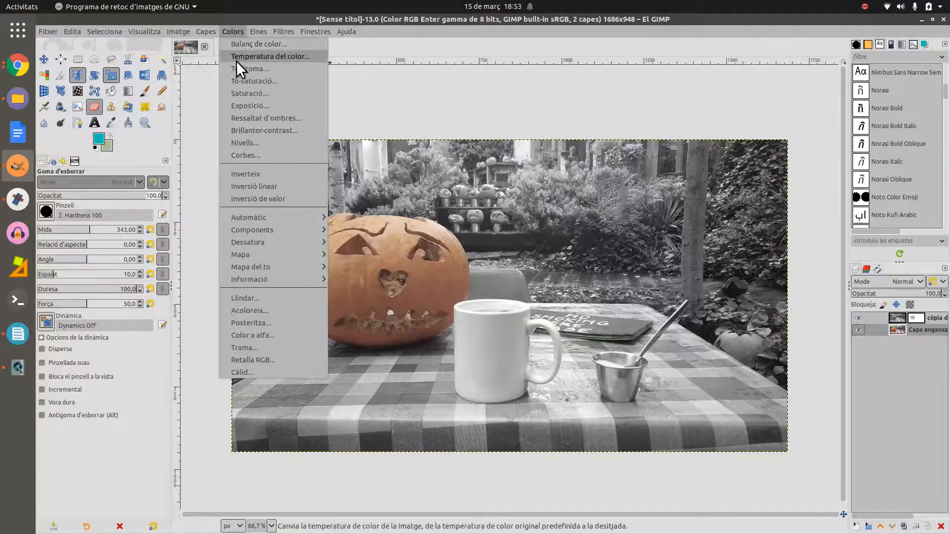
{"action": "left_click", "coordinate": [245, 80]}
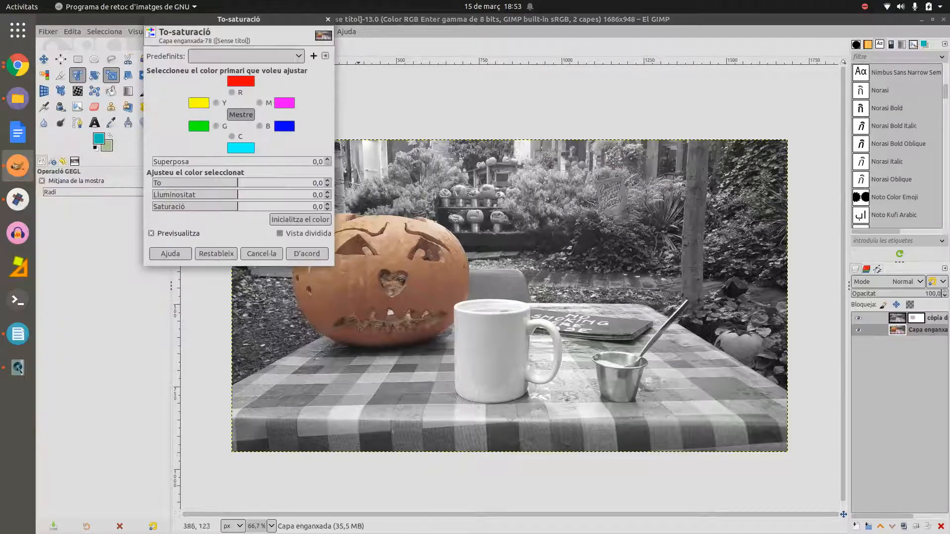
{"action": "left_click_drag", "start_coordinate": [266, 208], "coordinate": [308, 208]}
{"action": "left_click", "coordinate": [315, 207]}
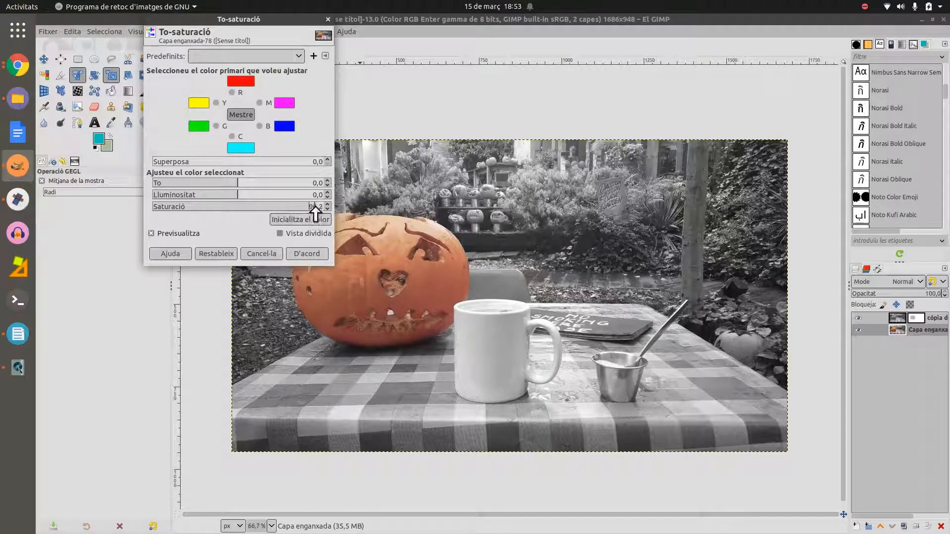
{"action": "left_click", "coordinate": [306, 253]}
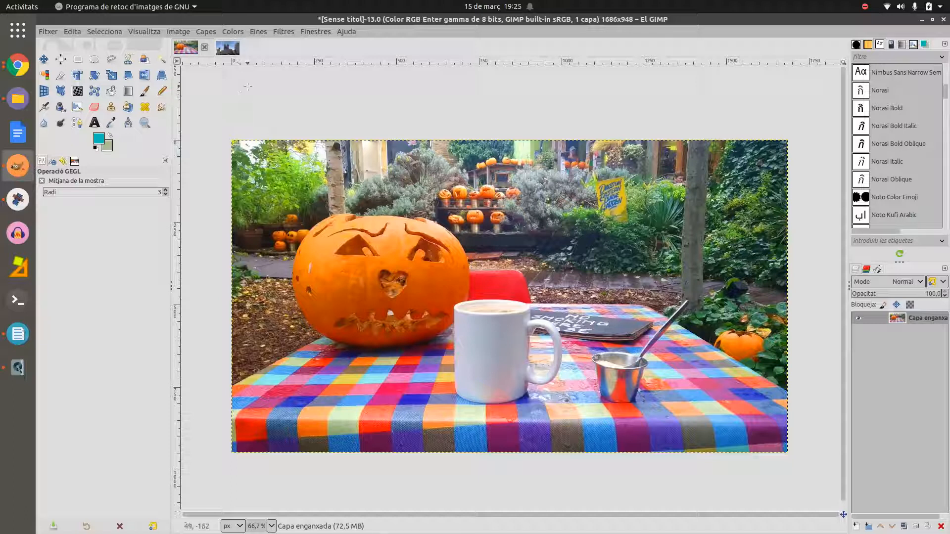
Try the Gaussian Blur filter on the whole pumpkin photo, preview it a second time, and discard it.
{"action": "left_click", "coordinate": [286, 32]}
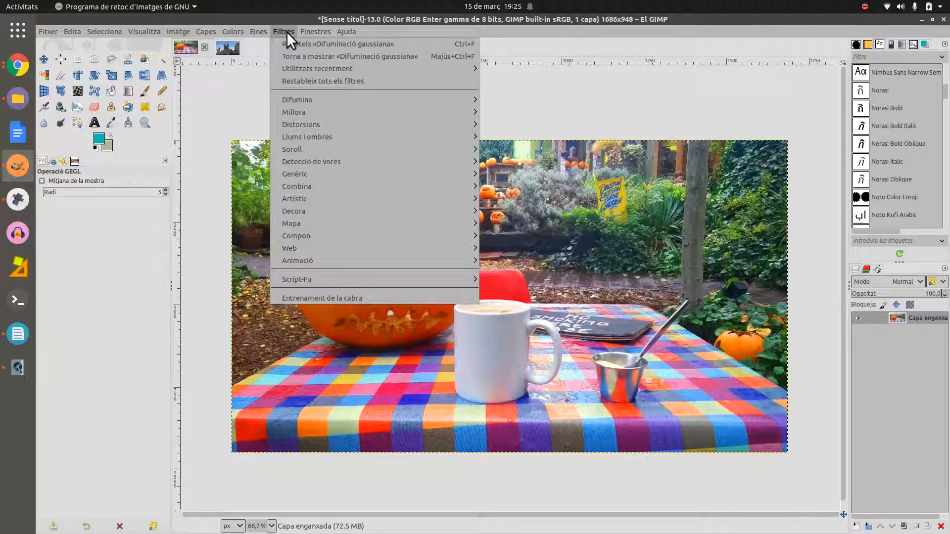
{"action": "mouse_move", "coordinate": [307, 97]}
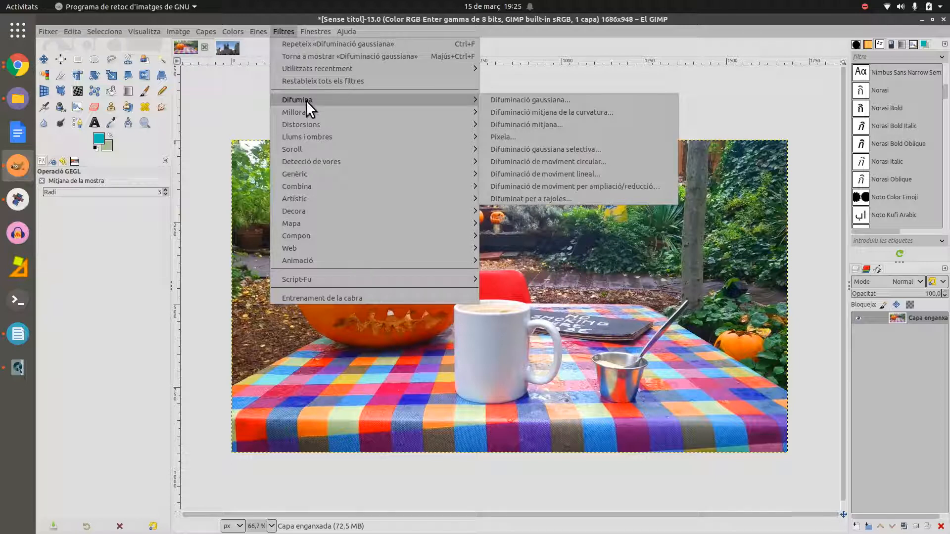
{"action": "left_click", "coordinate": [497, 101]}
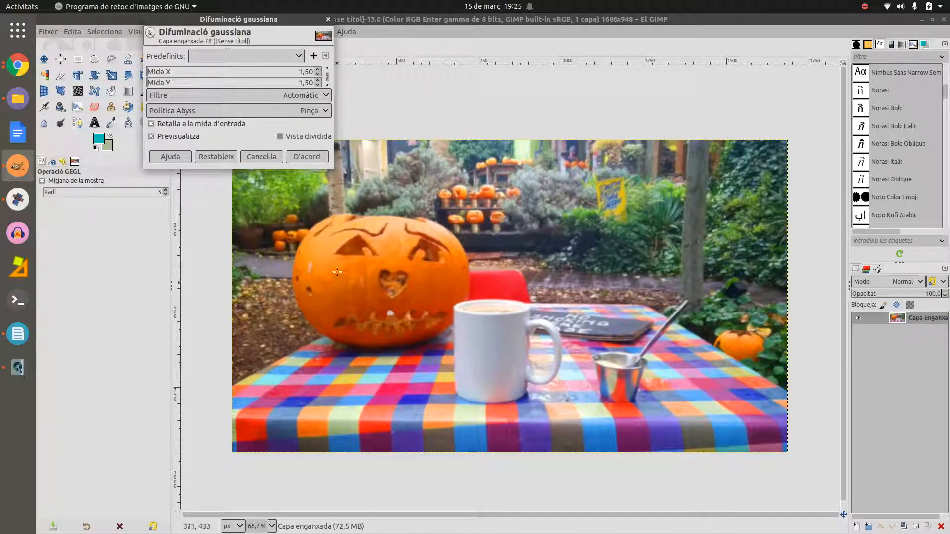
{"action": "mouse_move", "coordinate": [149, 74]}
{"action": "left_mouse_down"}
{"action": "mouse_move", "coordinate": [185, 77]}
{"action": "mouse_move", "coordinate": [154, 78]}
{"action": "left_mouse_up"}
{"action": "left_click", "coordinate": [261, 156]}
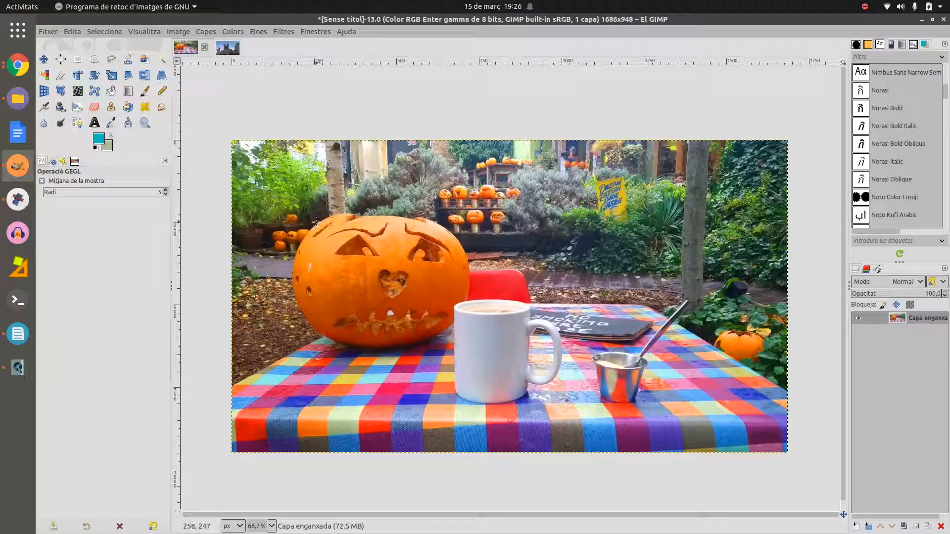
{"action": "key", "text": "shift+ctrl+f"}
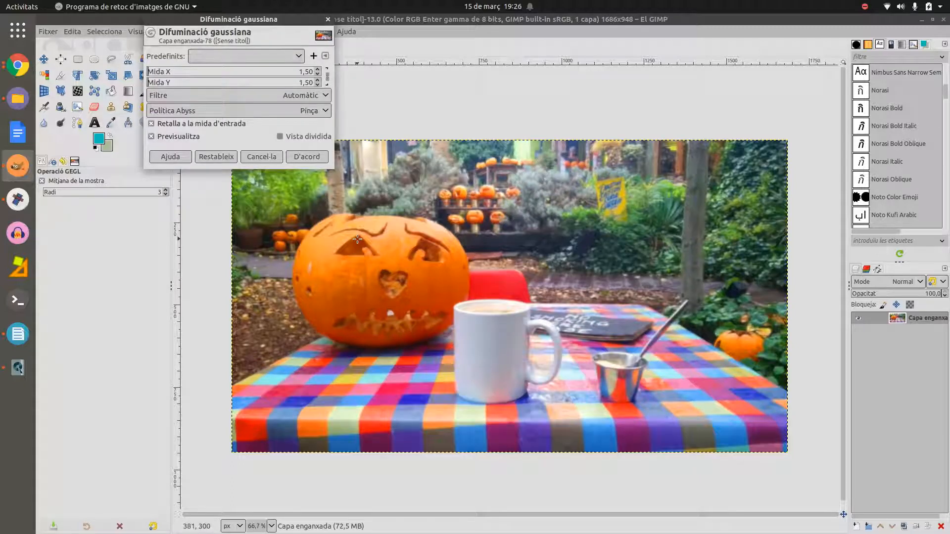
{"action": "left_click", "coordinate": [257, 157]}
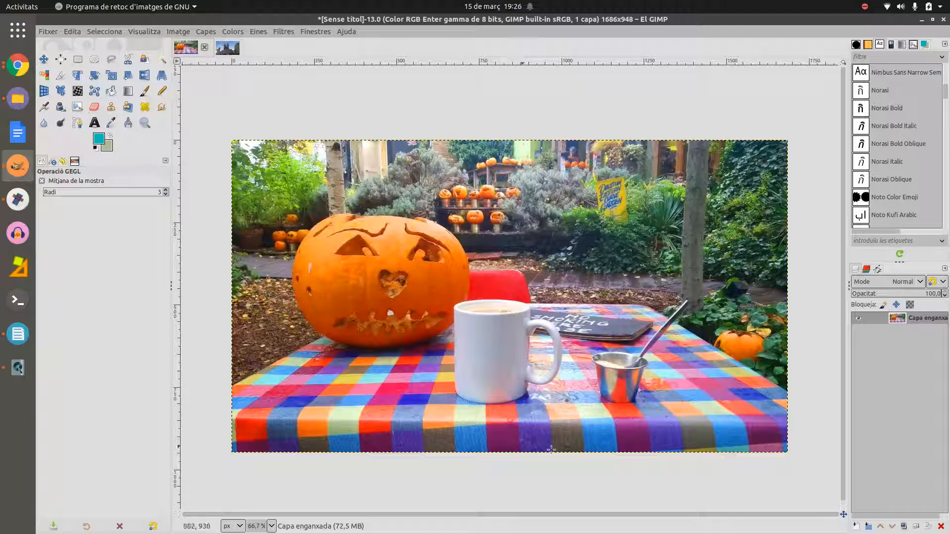
Select the pumpkin's eyes with a rectangle about 399 × 144 px, try pixelizing them in 42 px blocks, and discard both.
{"action": "left_click", "coordinate": [81, 63]}
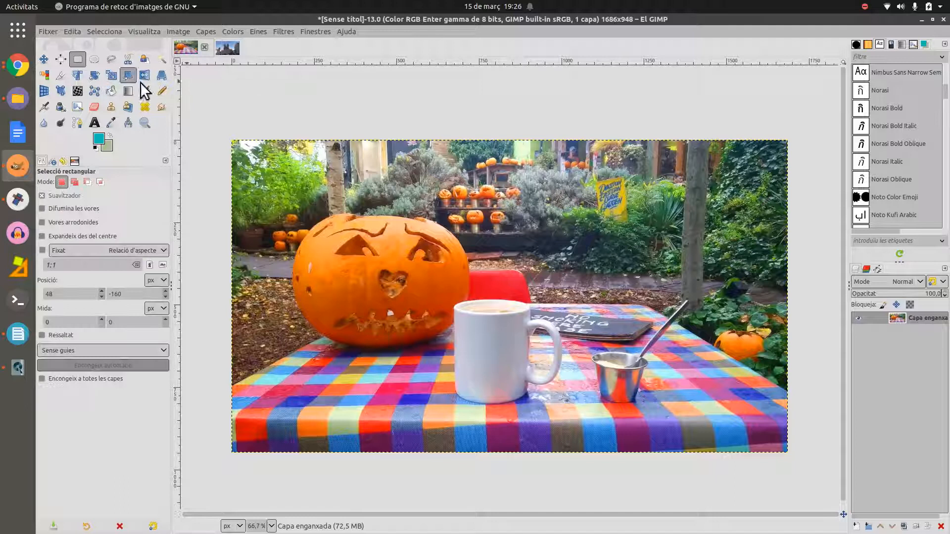
{"action": "left_click_drag", "start_coordinate": [326, 226], "coordinate": [457, 272]}
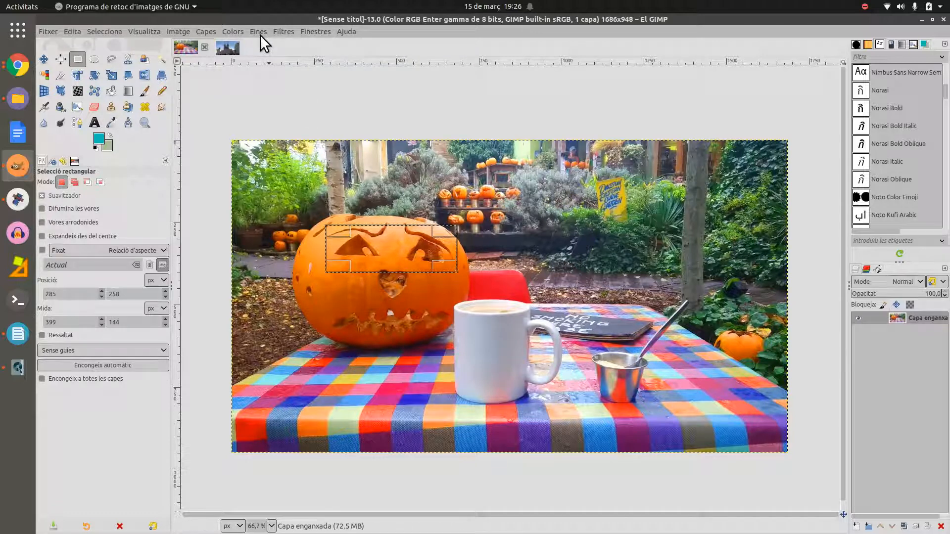
{"action": "left_click", "coordinate": [284, 31]}
{"action": "mouse_move", "coordinate": [364, 99]}
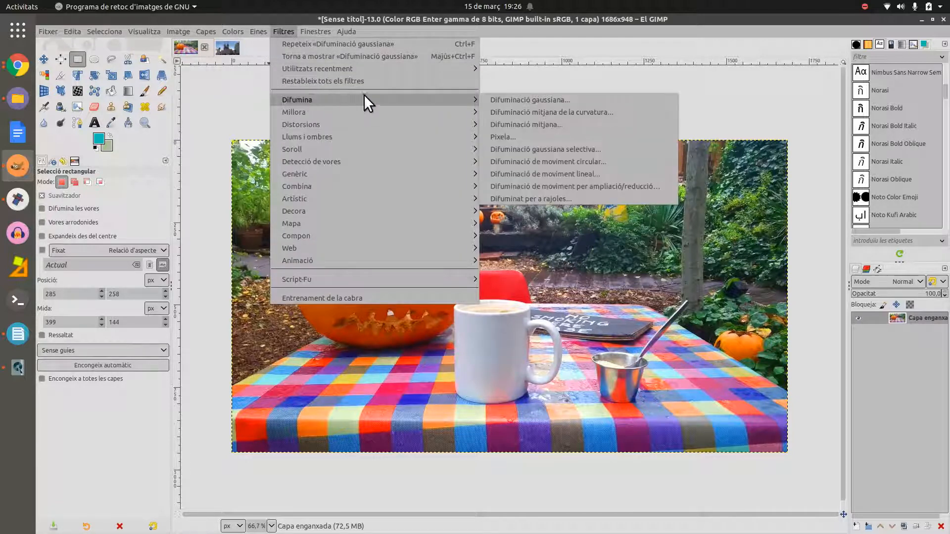
{"action": "left_click", "coordinate": [506, 137]}
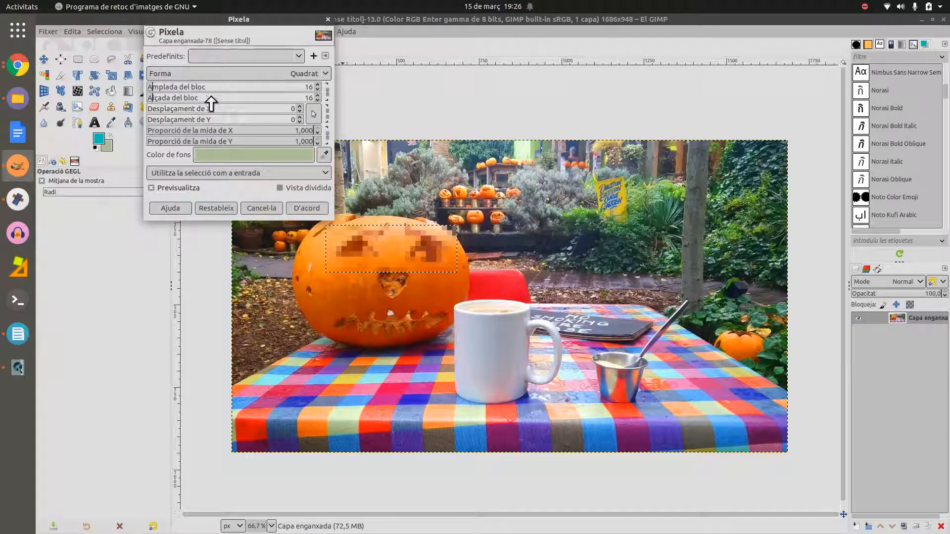
{"action": "mouse_move", "coordinate": [156, 86]}
{"action": "left_mouse_down"}
{"action": "mouse_move", "coordinate": [184, 86]}
{"action": "mouse_move", "coordinate": [154, 87]}
{"action": "left_mouse_up"}
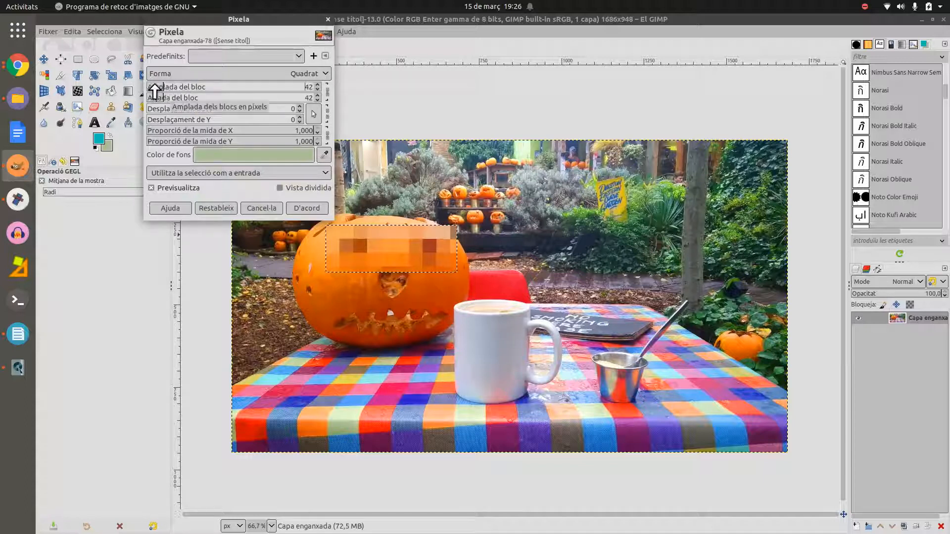
{"action": "left_click", "coordinate": [261, 207]}
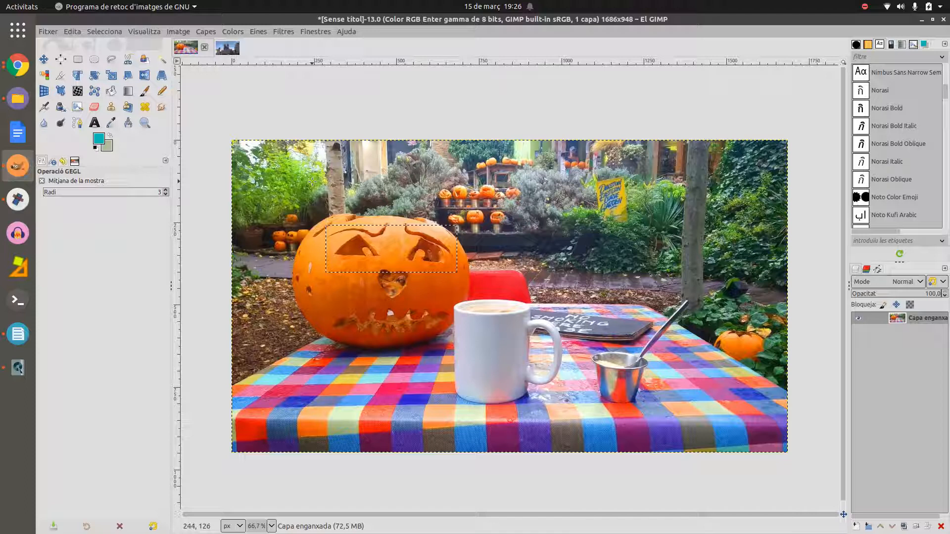
{"action": "left_click", "coordinate": [77, 59]}
{"action": "left_click", "coordinate": [261, 157]}
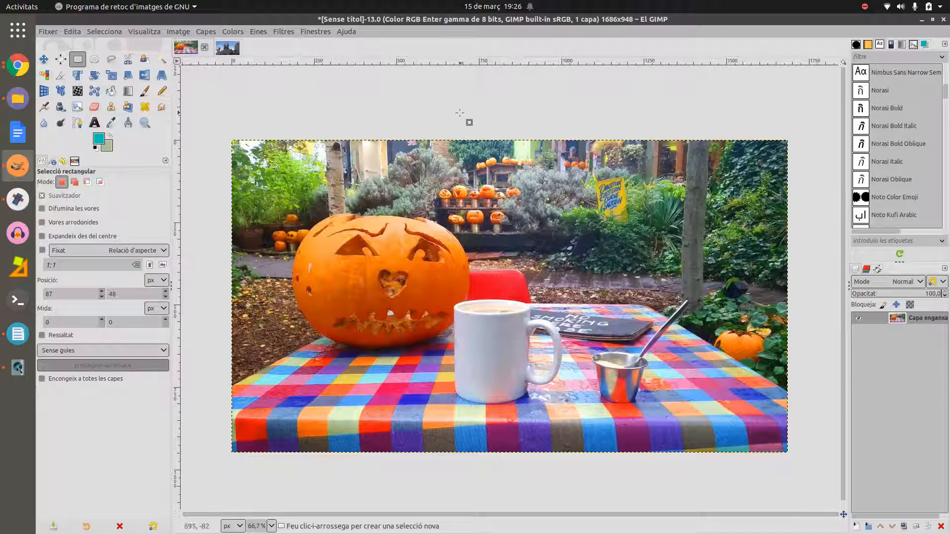
Try the Kaleidoscope distortion with 6 mirrors on the pumpkin photo and discard it.
{"action": "left_click", "coordinate": [280, 32]}
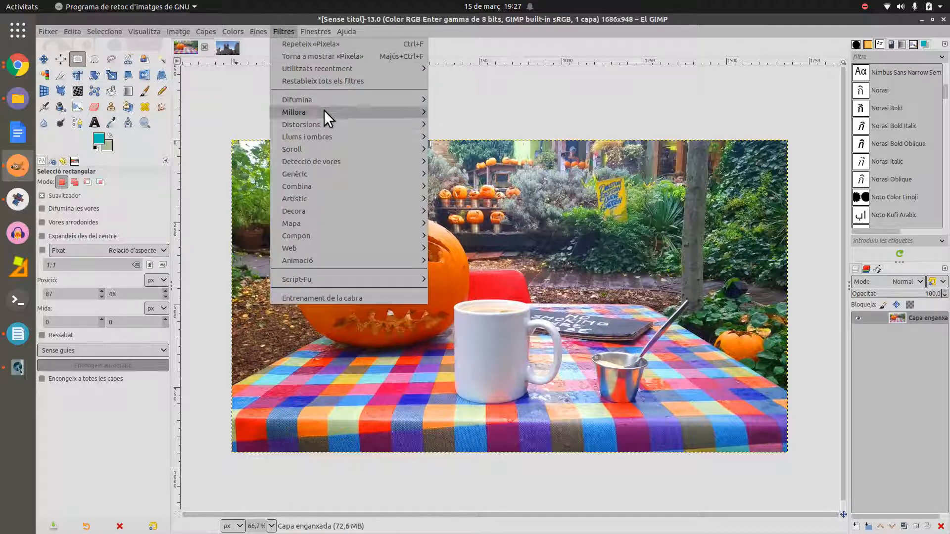
{"action": "mouse_move", "coordinate": [329, 124]}
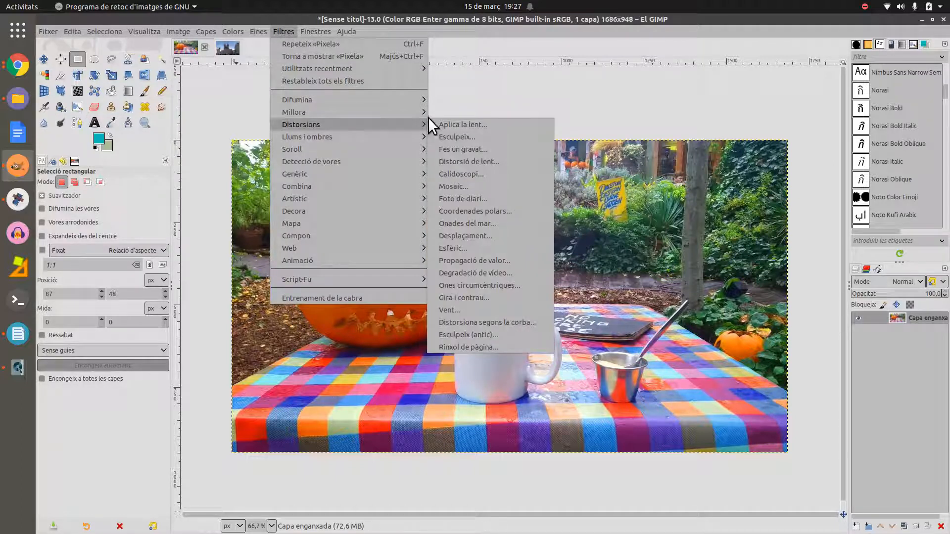
{"action": "left_click", "coordinate": [485, 176]}
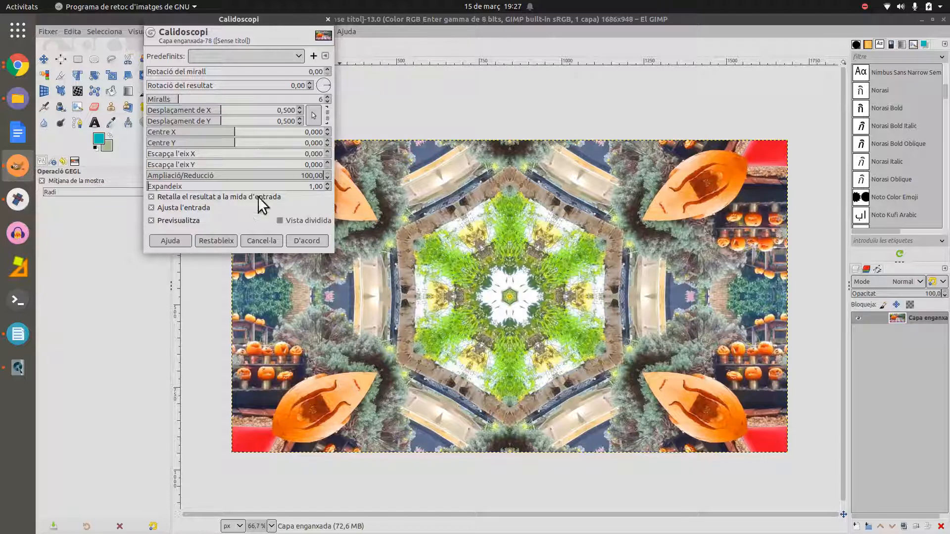
{"action": "left_click", "coordinate": [254, 240]}
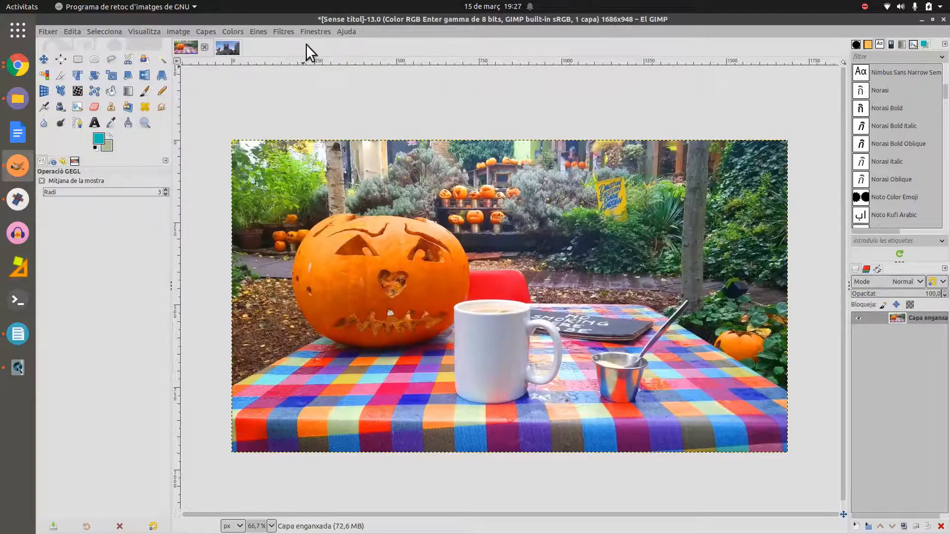
Try the Mosaic distortion with hexagonal tiles of size 15 on the pumpkin photo and discard it.
{"action": "left_click", "coordinate": [284, 32]}
{"action": "mouse_move", "coordinate": [322, 124]}
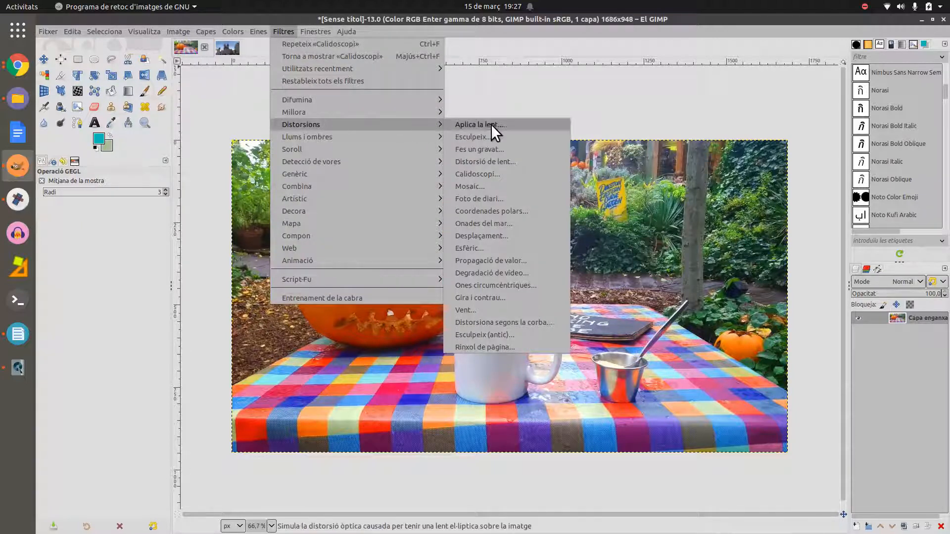
{"action": "left_click", "coordinate": [497, 186]}
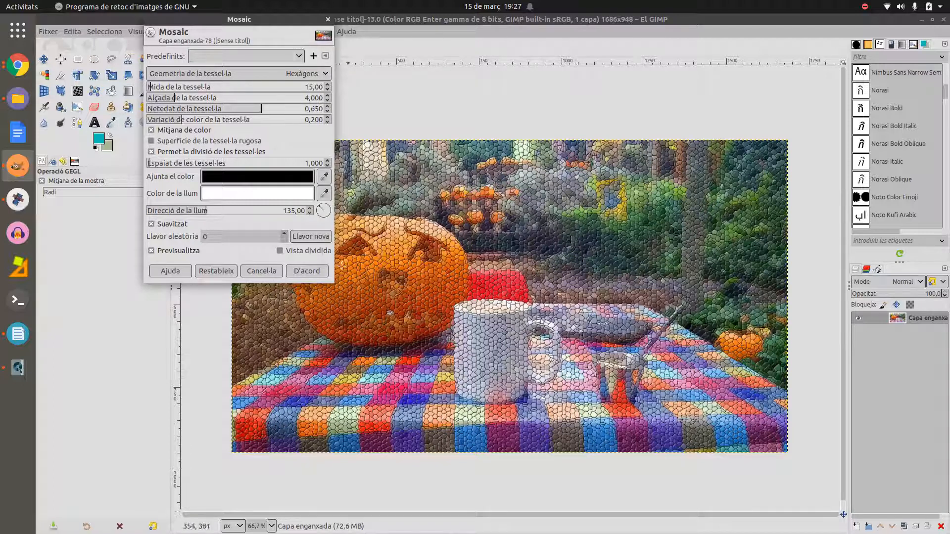
{"action": "left_click", "coordinate": [272, 274]}
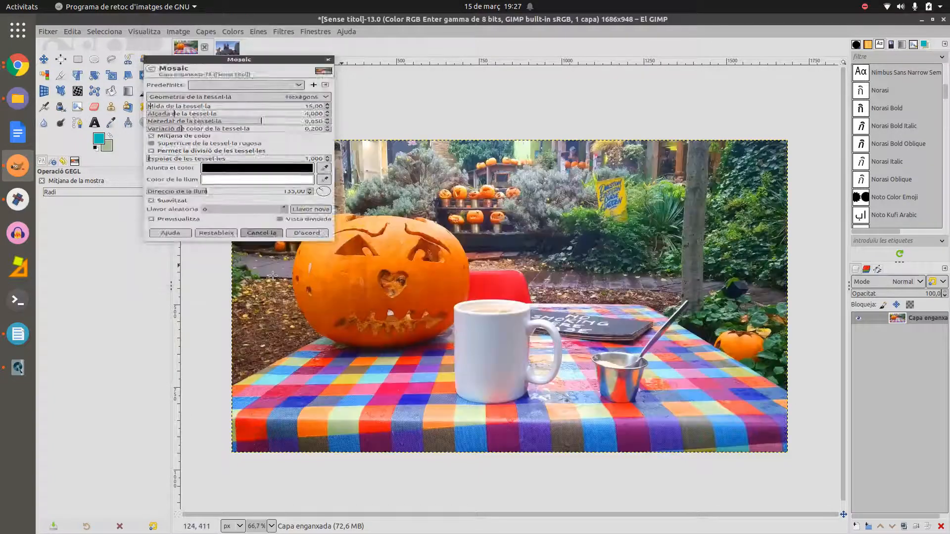
Try the Newsprint distortion with a line pattern, oversampling factor 12 and period 2.24 on the pumpkin photo and discard it.
{"action": "left_click", "coordinate": [277, 31]}
{"action": "mouse_move", "coordinate": [328, 128]}
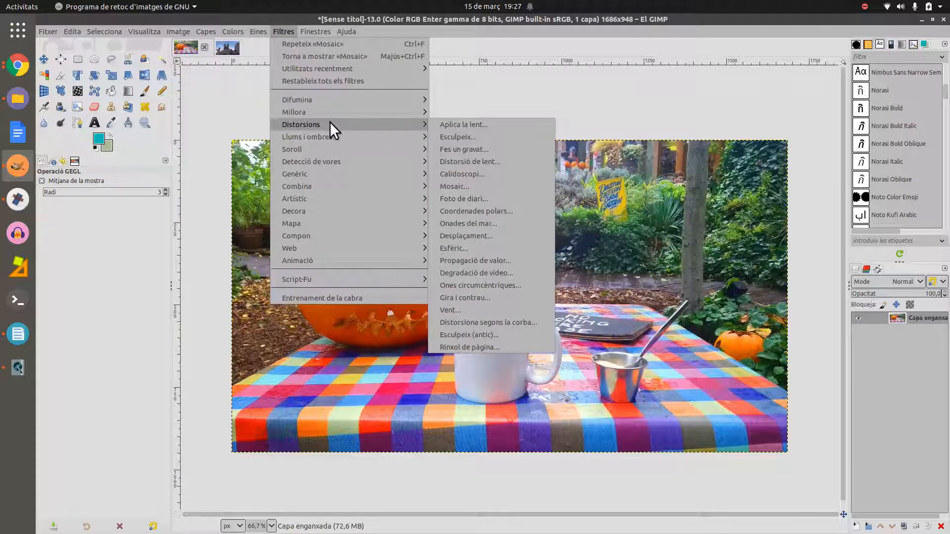
{"action": "left_click", "coordinate": [479, 199]}
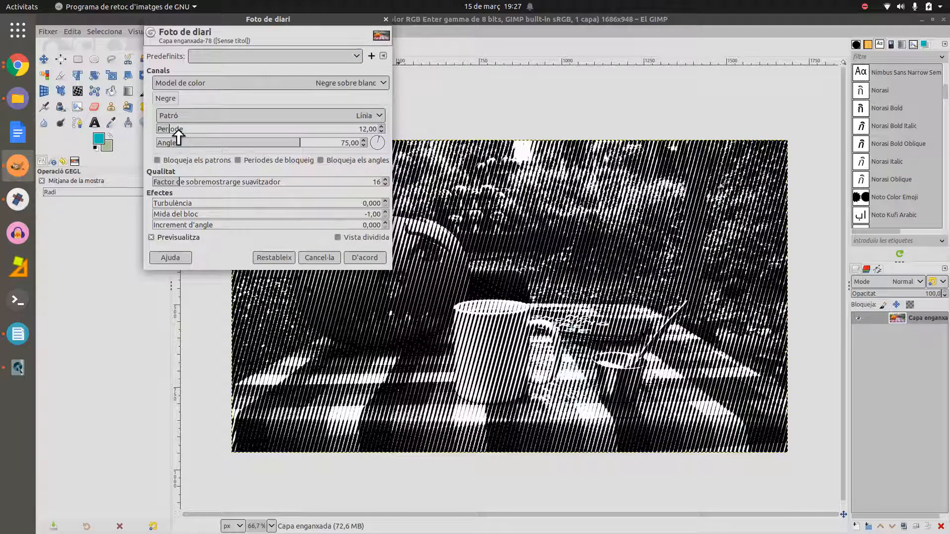
{"action": "left_click", "coordinate": [172, 179]}
{"action": "left_click_drag", "start_coordinate": [193, 133], "coordinate": [159, 129]}
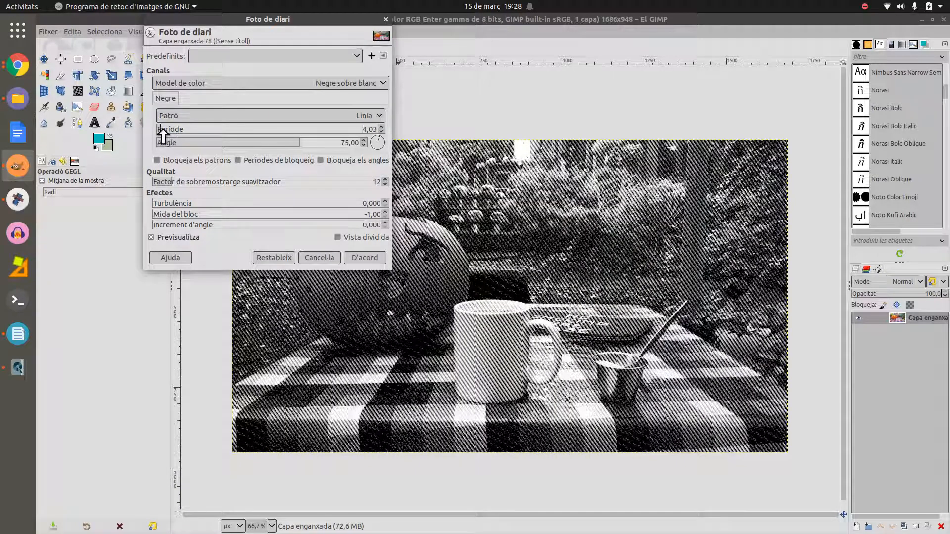
{"action": "left_click", "coordinate": [162, 129]}
{"action": "mouse_move", "coordinate": [162, 129]}
{"action": "left_mouse_down"}
{"action": "mouse_move", "coordinate": [227, 129]}
{"action": "mouse_move", "coordinate": [158, 129]}
{"action": "left_mouse_up"}
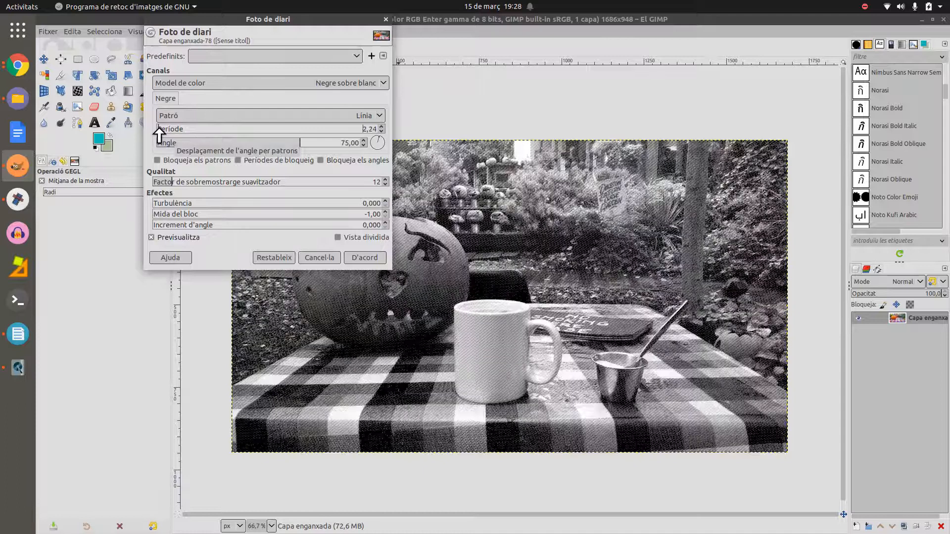
{"action": "left_click", "coordinate": [312, 257]}
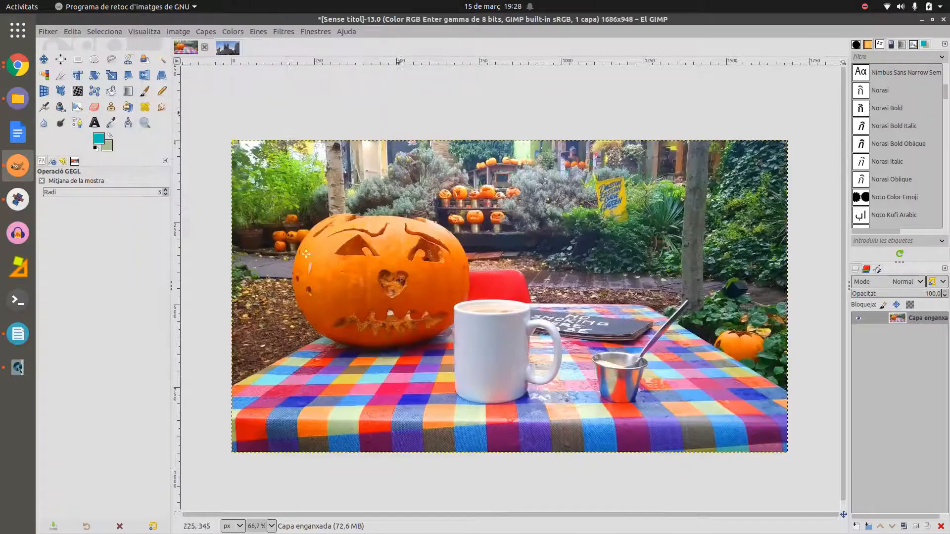
Try the Waves distortion with amplitude 25 and period 200 on the pumpkin photo and discard it.
{"action": "left_click", "coordinate": [280, 31]}
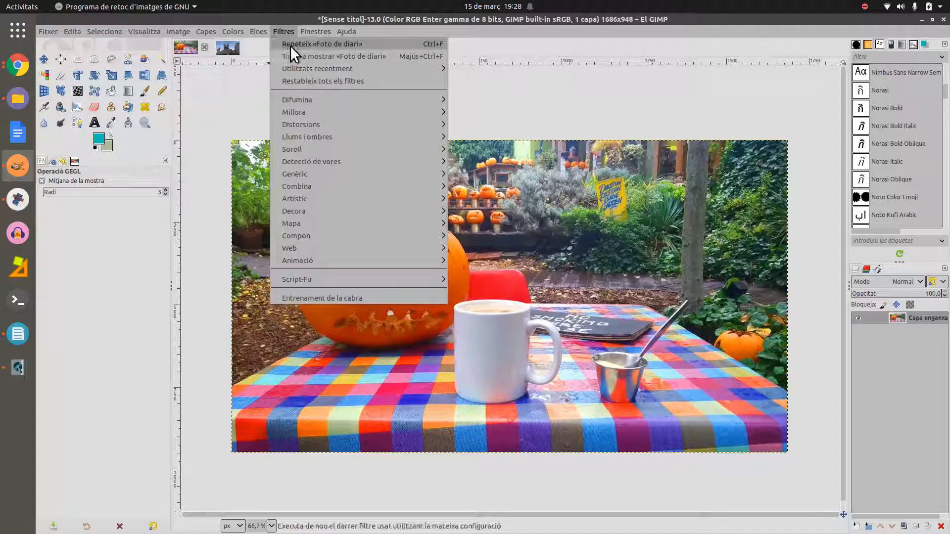
{"action": "mouse_move", "coordinate": [320, 126]}
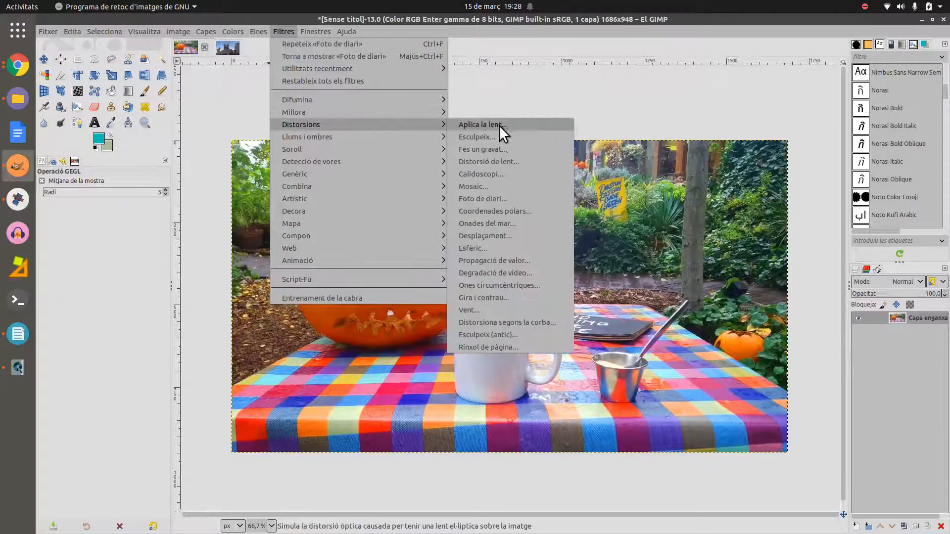
{"action": "left_click", "coordinate": [525, 223]}
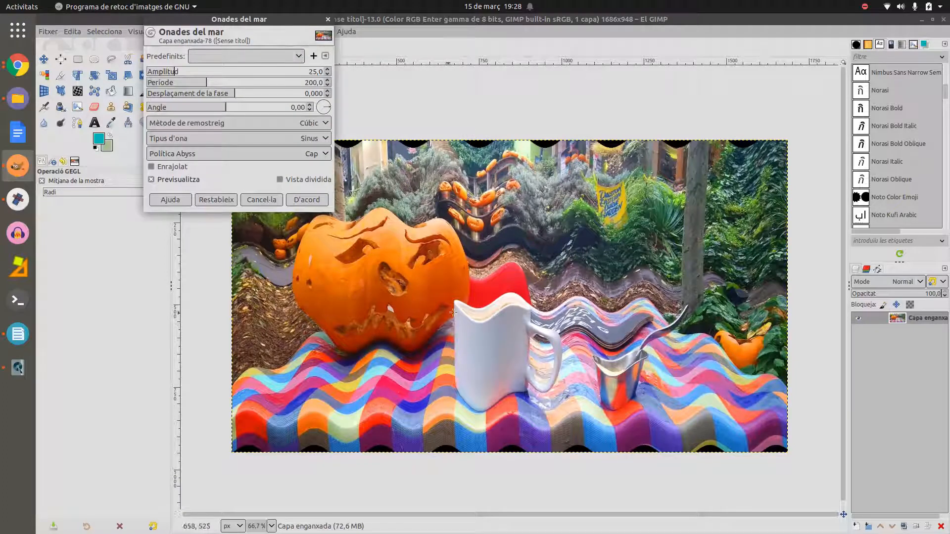
{"action": "left_click", "coordinate": [263, 200]}
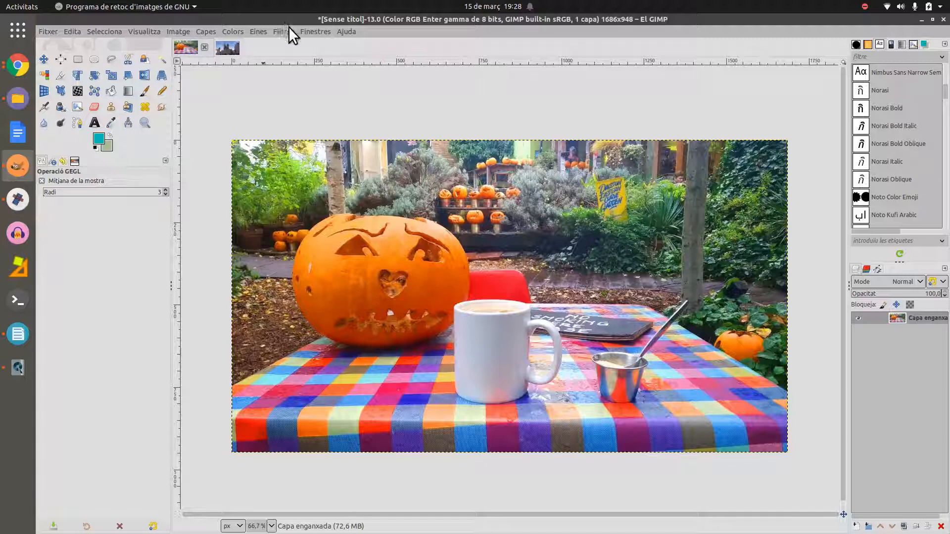
Try the Video Degradation distortion with the striped pattern on the pumpkin photo and discard it.
{"action": "left_click", "coordinate": [289, 31]}
{"action": "mouse_move", "coordinate": [314, 123]}
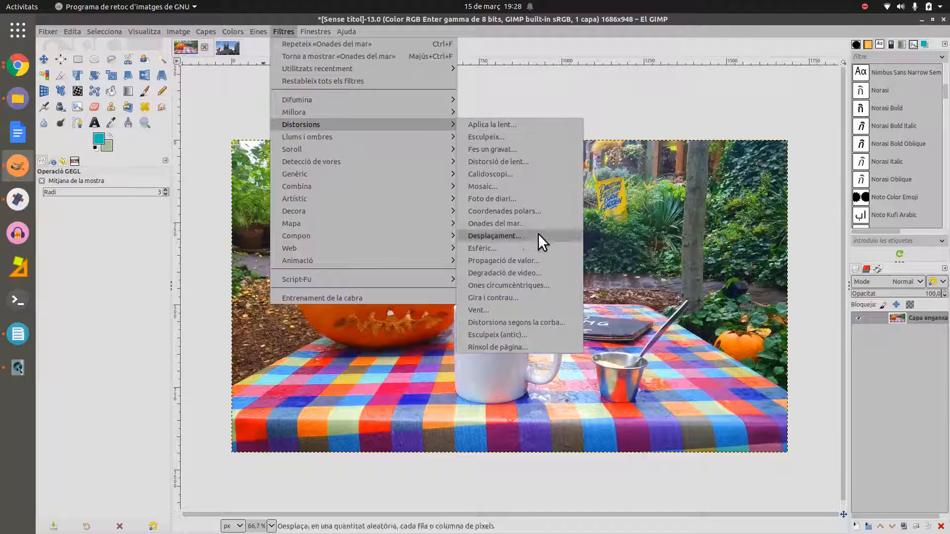
{"action": "left_click", "coordinate": [541, 272]}
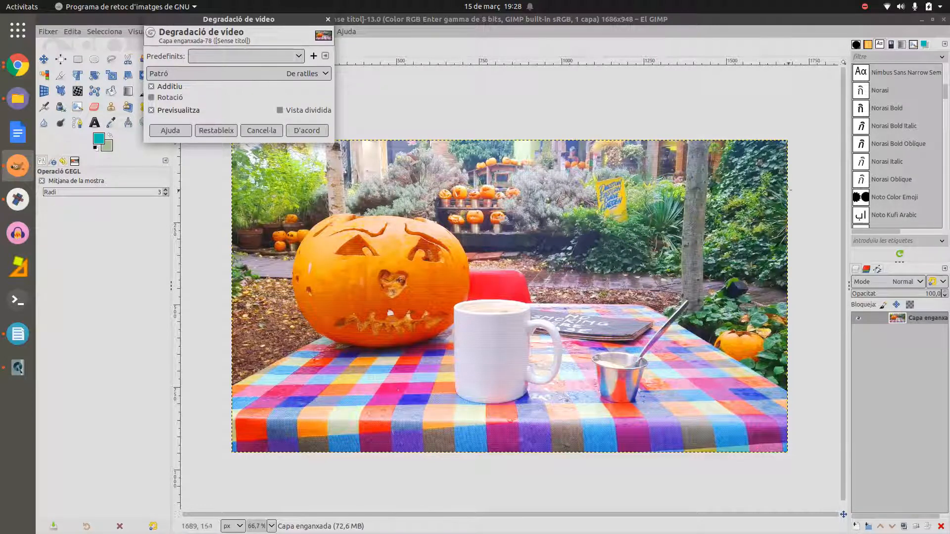
{"action": "left_click", "coordinate": [258, 129]}
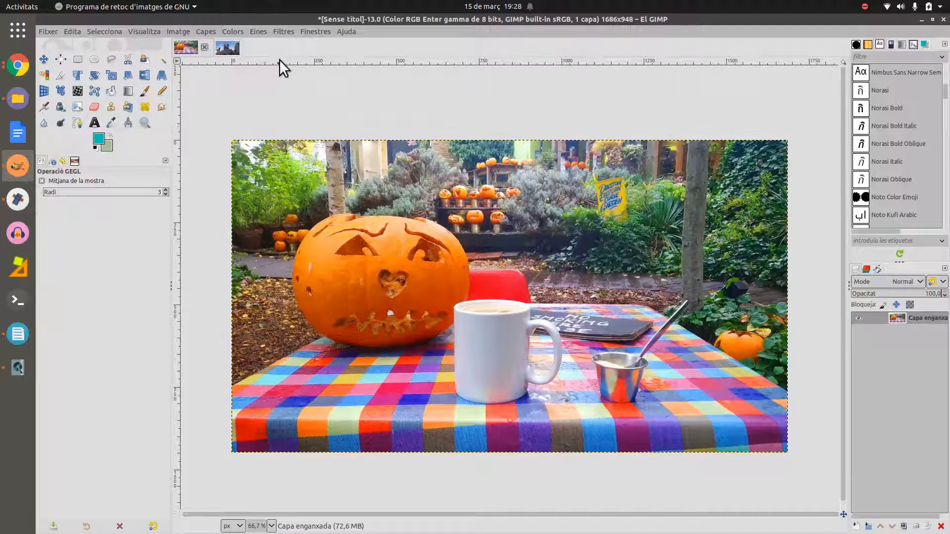
Apply a vertical page curl to the photo's lower-right corner with shadow and foreground/background colors, and undo it.
{"action": "left_click", "coordinate": [277, 30]}
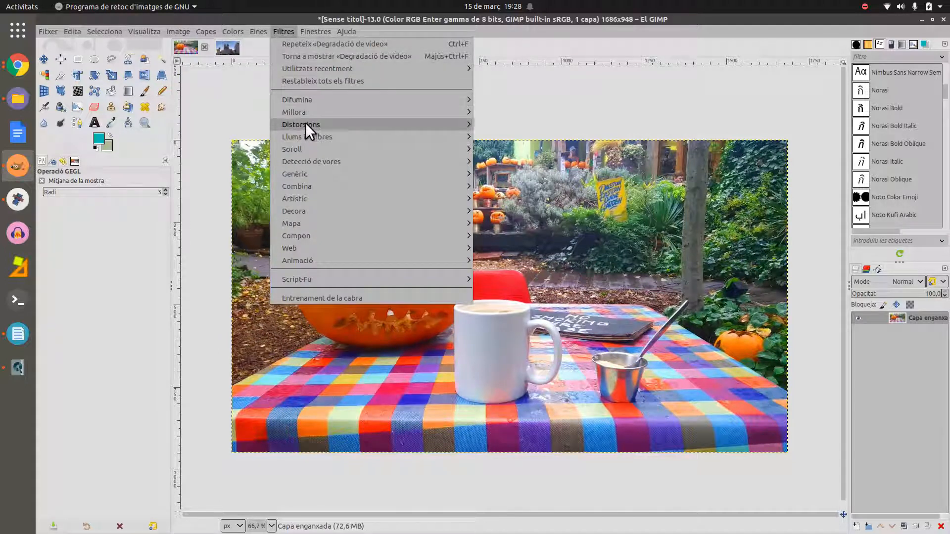
{"action": "mouse_move", "coordinate": [307, 127]}
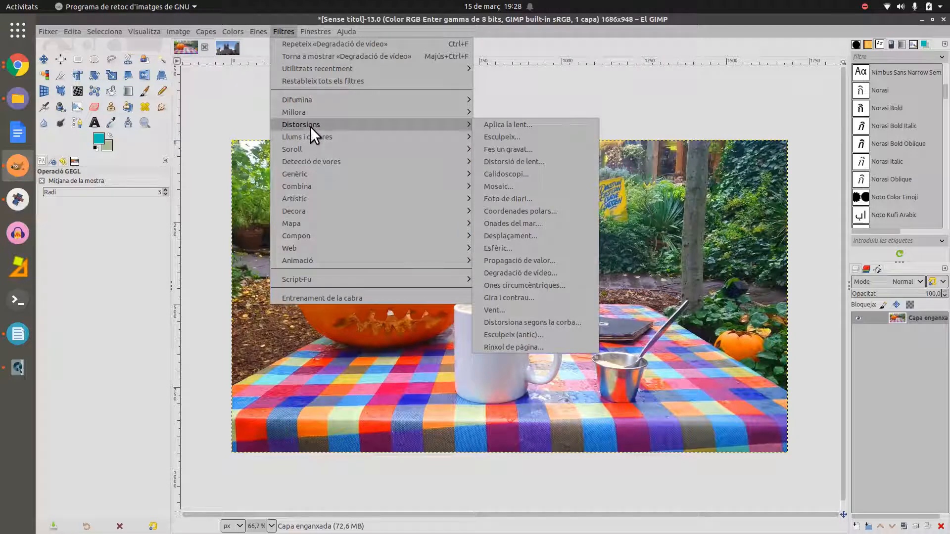
{"action": "left_click", "coordinate": [556, 347]}
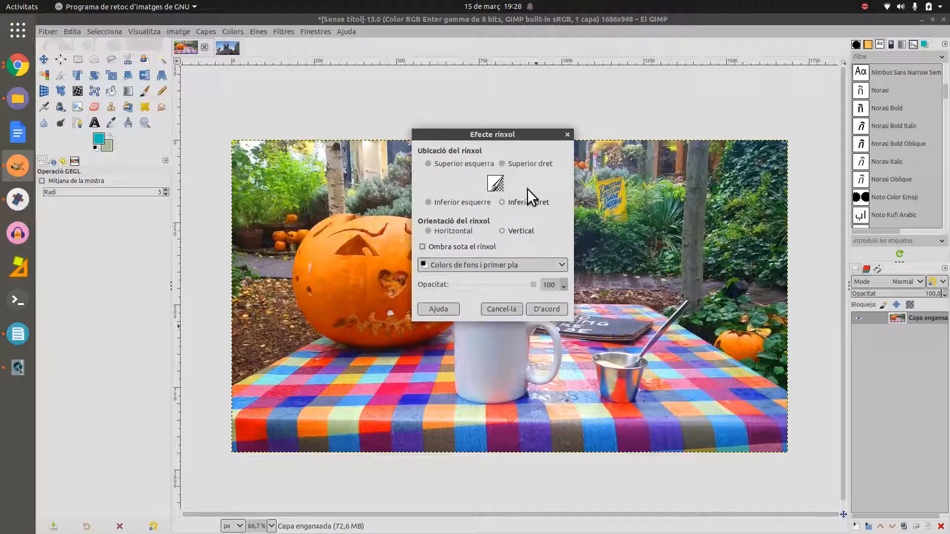
{"action": "left_click", "coordinate": [494, 261]}
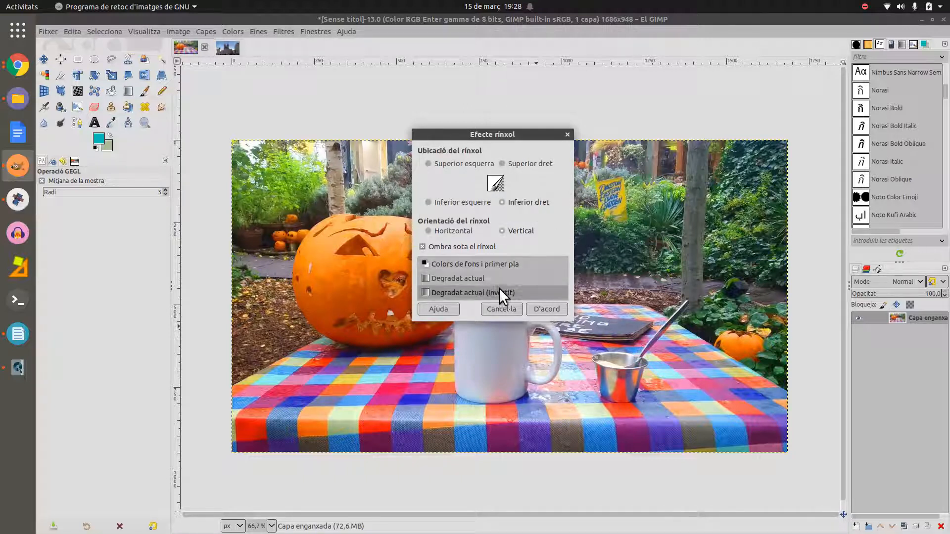
{"action": "left_click", "coordinate": [504, 266]}
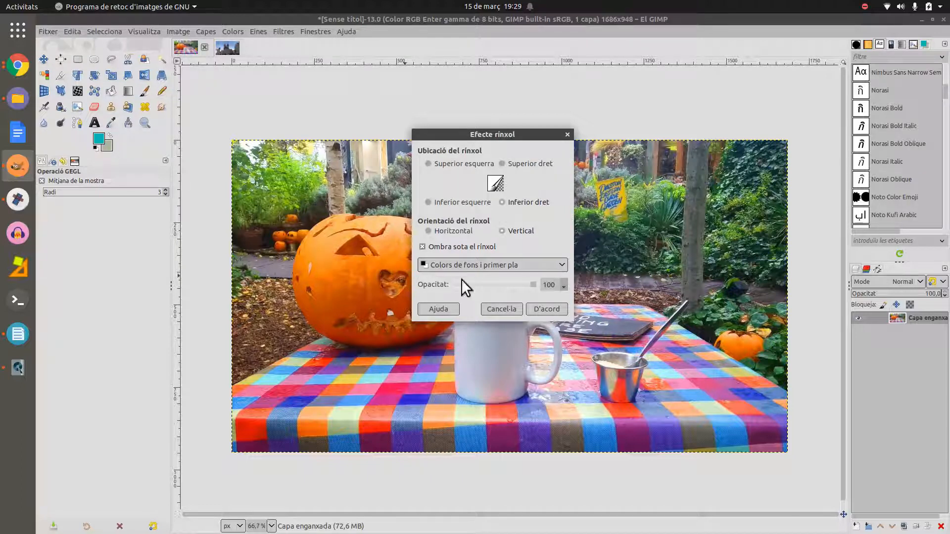
{"action": "left_click", "coordinate": [546, 309]}
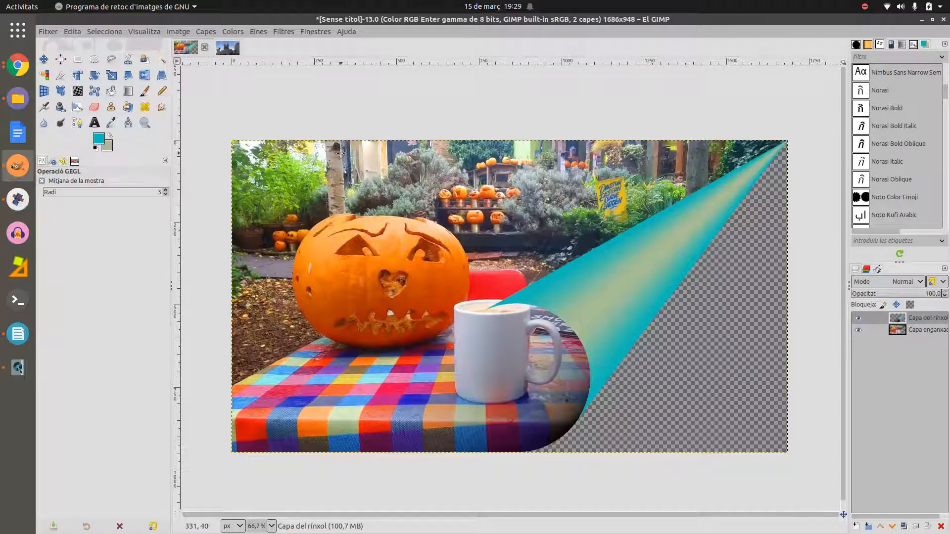
{"action": "key", "text": "ctrl+z"}
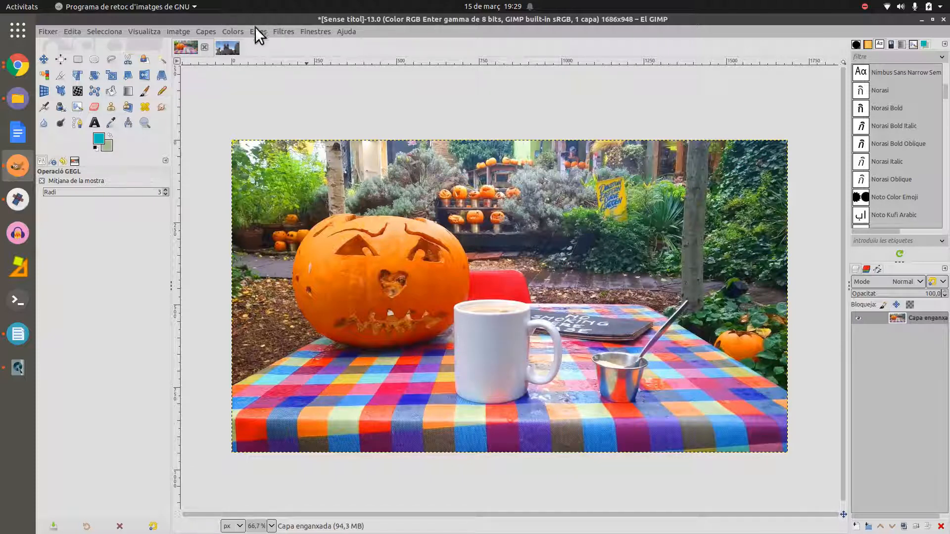
Try a white Supernova light with radius 22 on the big pumpkin's upper edge, centred at about 0.372, 0.304, and discard it.
{"action": "left_click", "coordinate": [282, 31]}
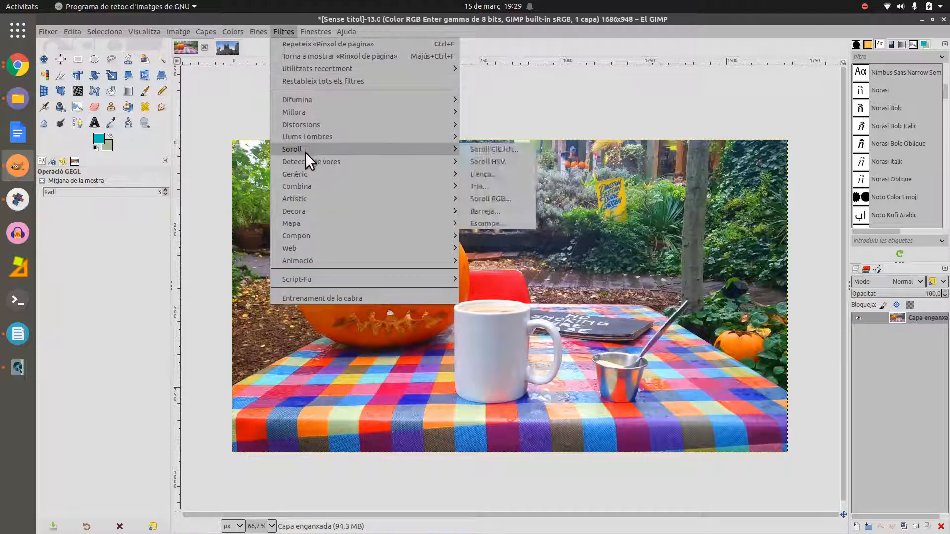
{"action": "mouse_move", "coordinate": [312, 136]}
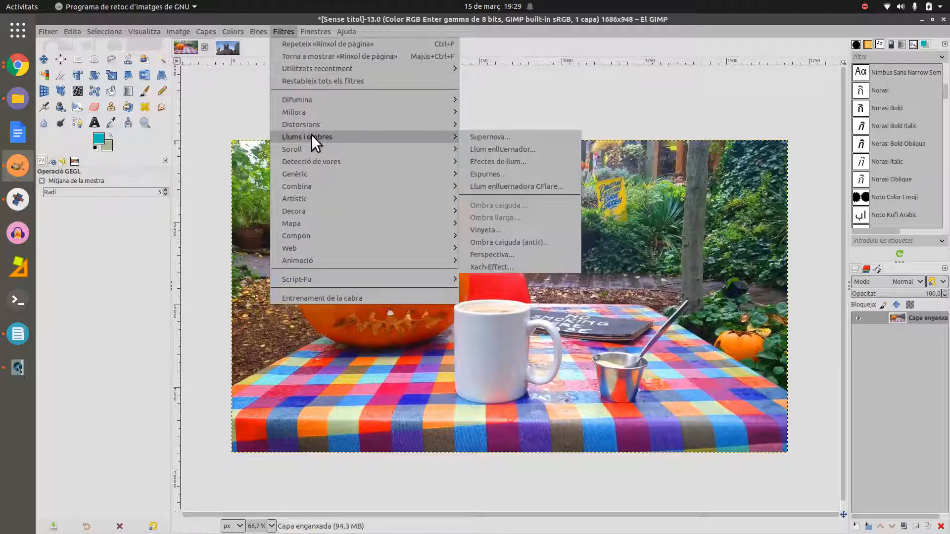
{"action": "left_click", "coordinate": [483, 138]}
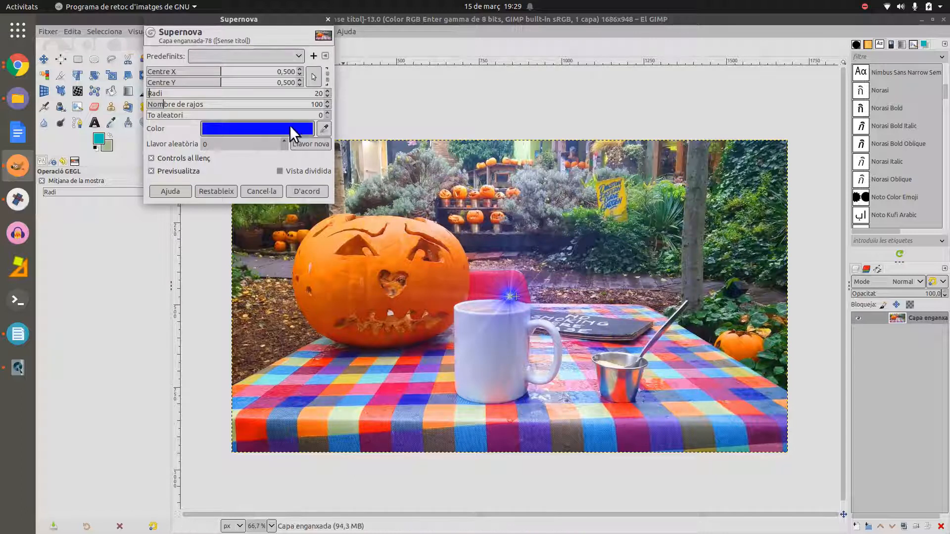
{"action": "left_click", "coordinate": [289, 128]}
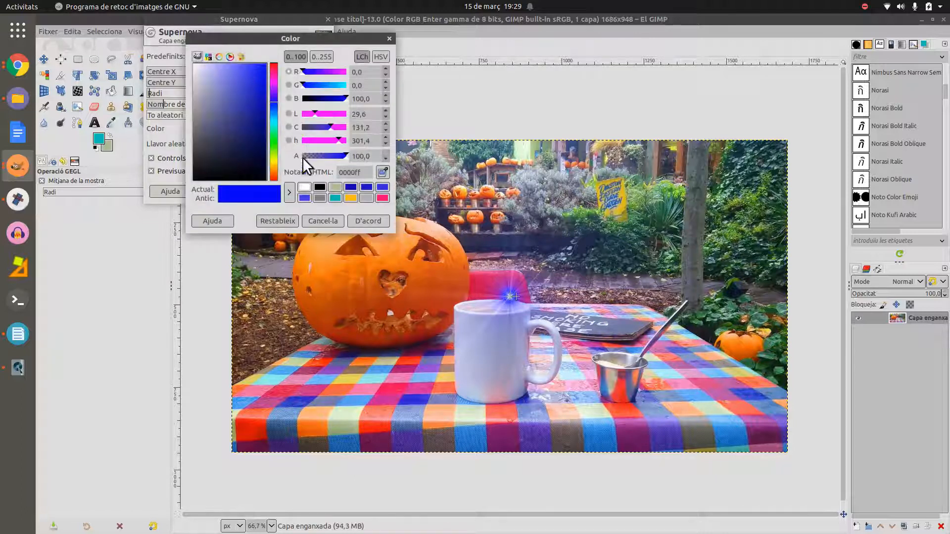
{"action": "left_click", "coordinate": [305, 187]}
{"action": "left_click", "coordinate": [375, 224]}
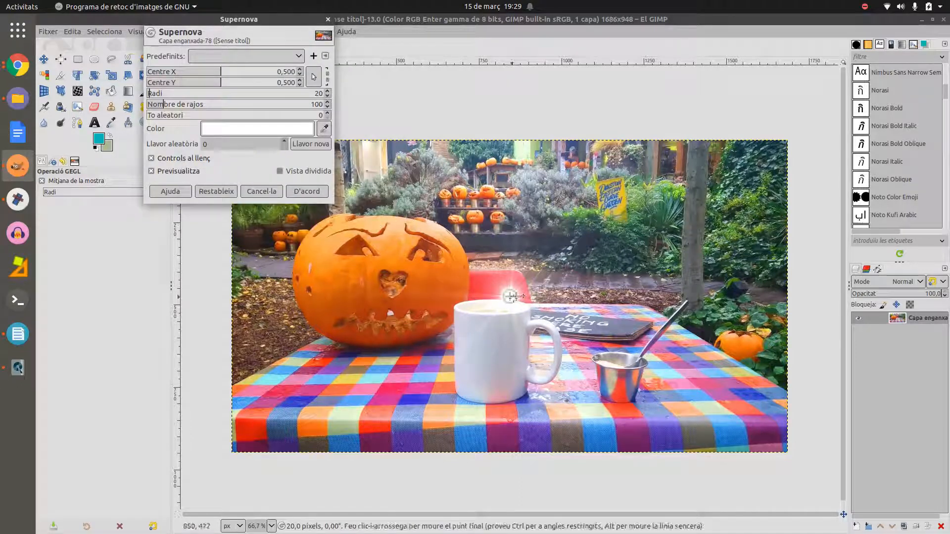
{"action": "left_click_drag", "start_coordinate": [511, 297], "coordinate": [439, 234]}
{"action": "left_click_drag", "start_coordinate": [516, 234], "coordinate": [445, 235]}
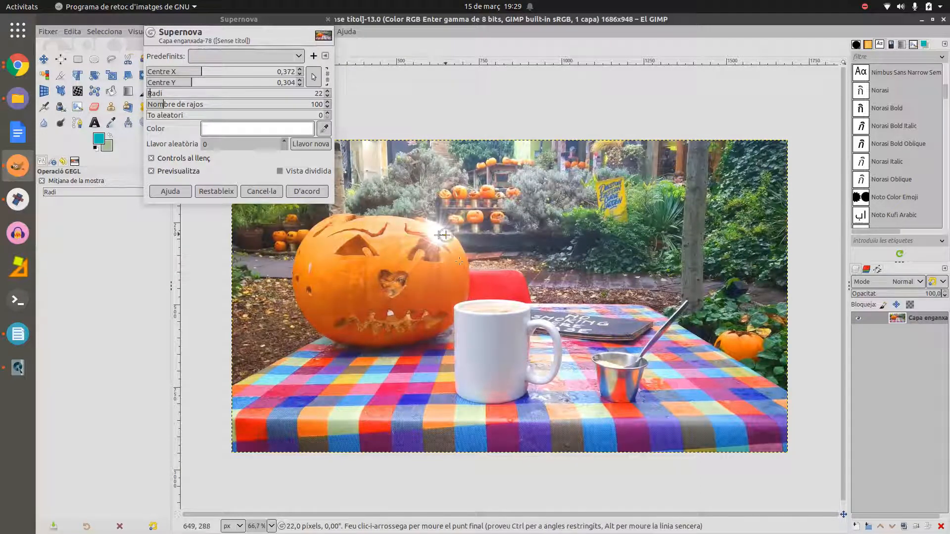
{"action": "left_click", "coordinate": [272, 190]}
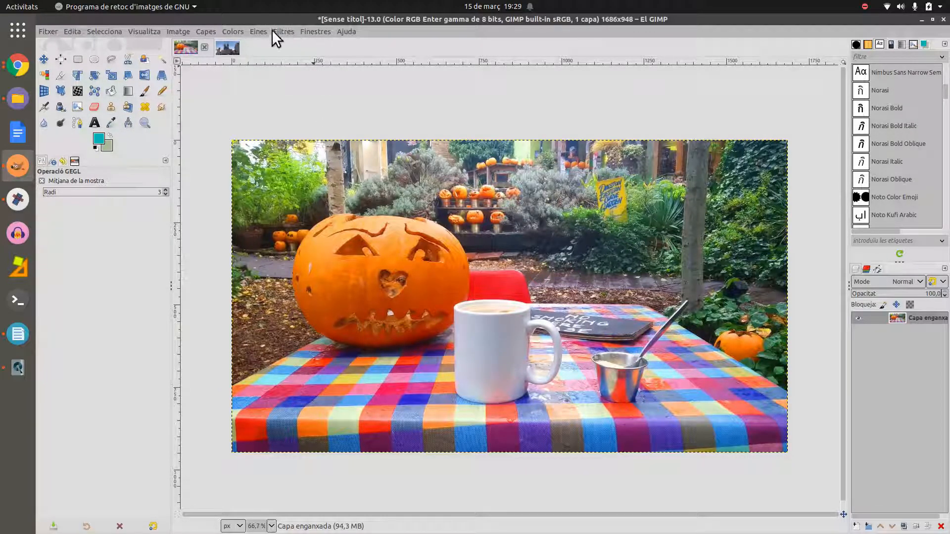
Switch to the perspectiva3D photo, try CIE lch noise with lightness 40 and chroma 40, and discard it.
{"action": "left_click", "coordinate": [227, 46]}
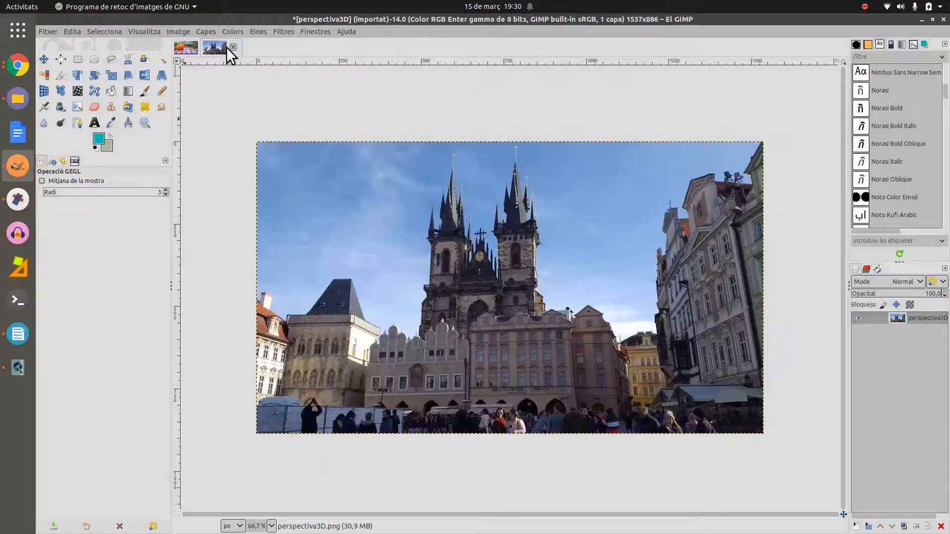
{"action": "left_click", "coordinate": [282, 32]}
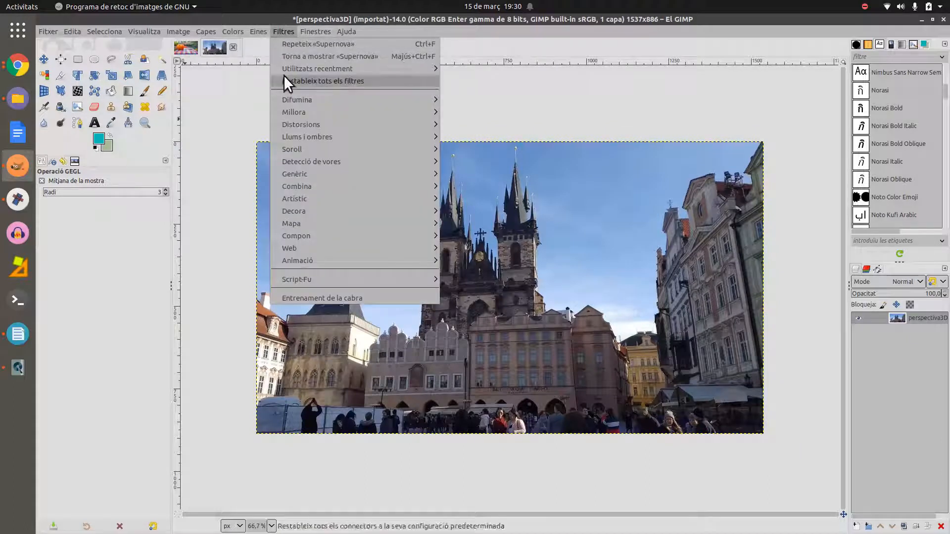
{"action": "mouse_move", "coordinate": [319, 149]}
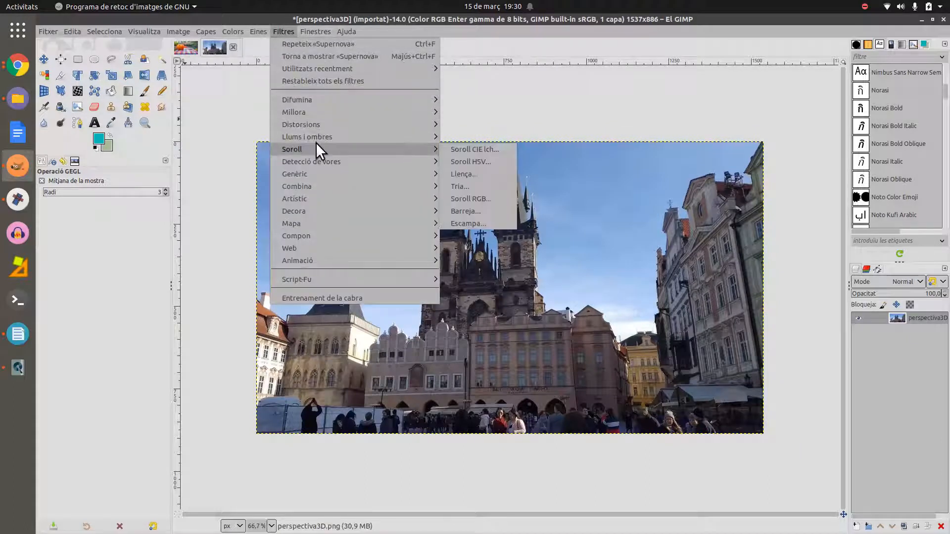
{"action": "left_click", "coordinate": [464, 148]}
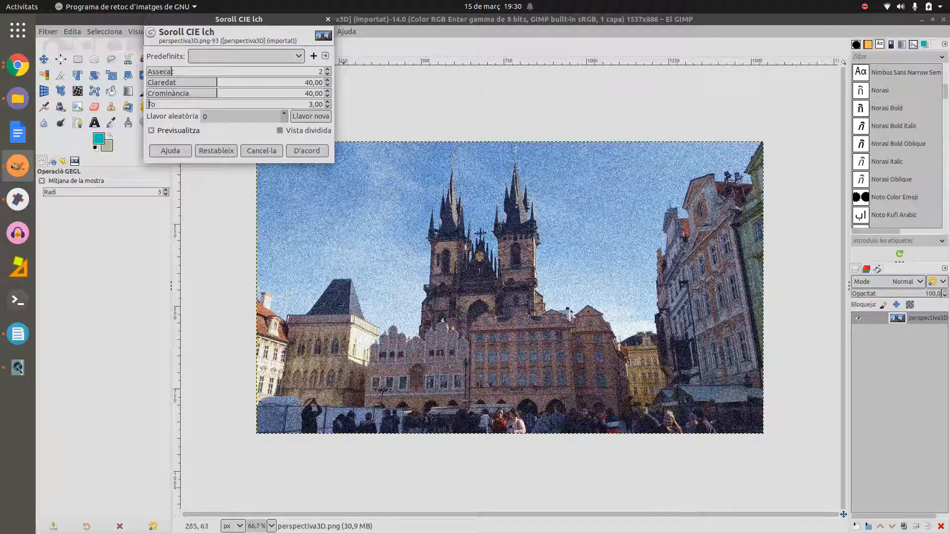
{"action": "left_click", "coordinate": [260, 150]}
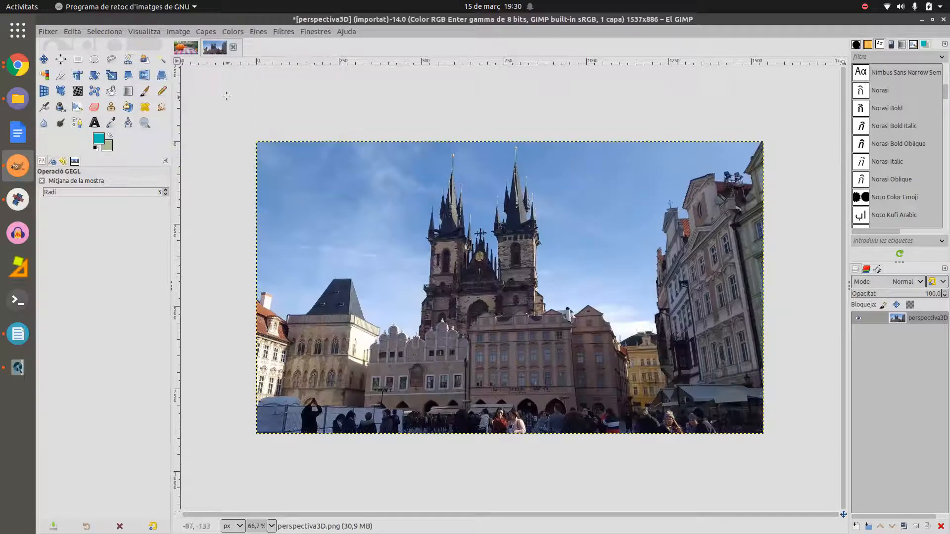
Switch to the pumpkin photo, try the artistic Cubism filter with tile size 10 and tile saturation 2.5, and discard it.
{"action": "left_click", "coordinate": [192, 46]}
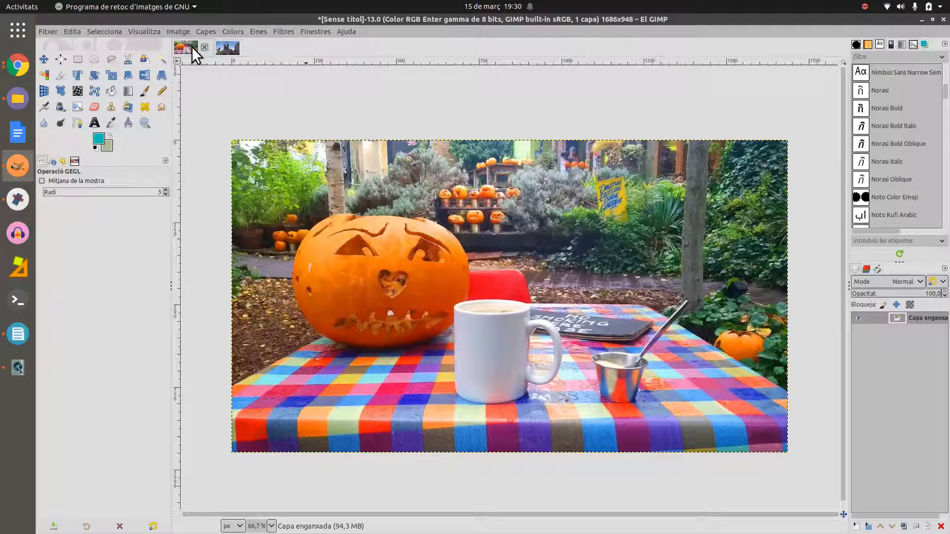
{"action": "left_click", "coordinate": [282, 31]}
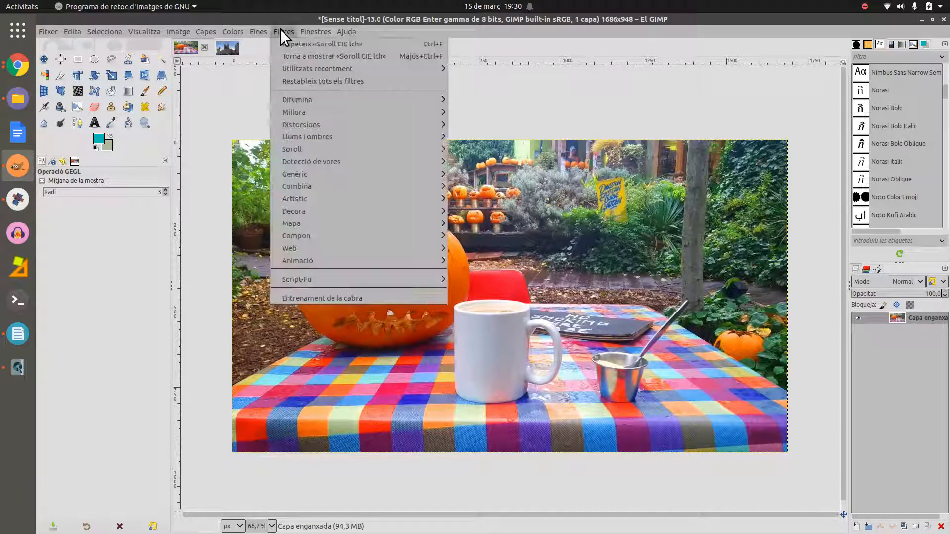
{"action": "mouse_move", "coordinate": [335, 198]}
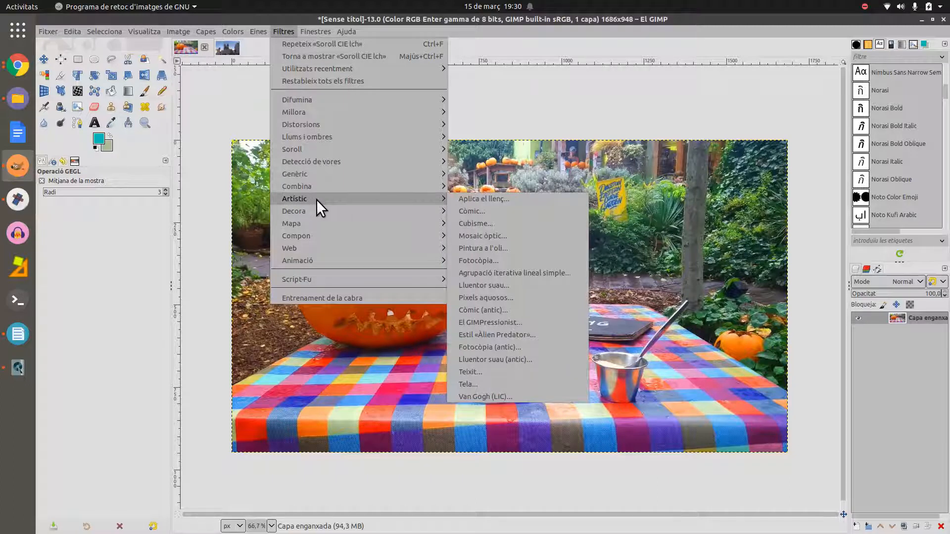
{"action": "left_click", "coordinate": [506, 225]}
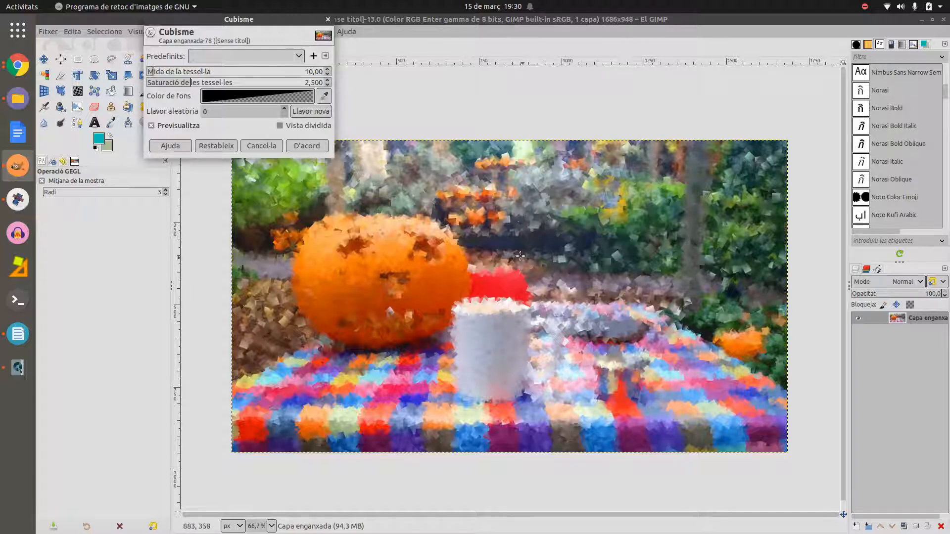
{"action": "left_click", "coordinate": [268, 146]}
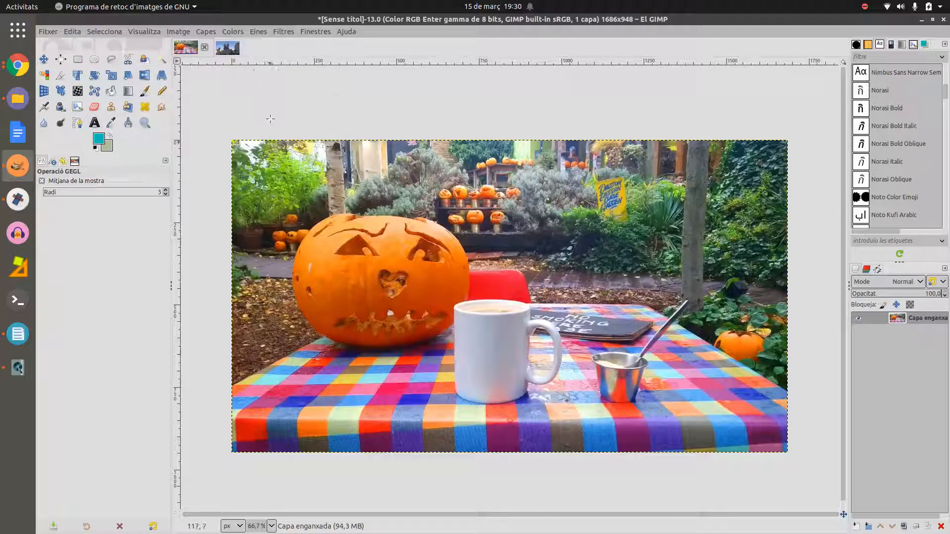
Try the artistic Oilify filter with mask radius 4 and exponent 8 on the pumpkin photo and discard it.
{"action": "left_click", "coordinate": [277, 36]}
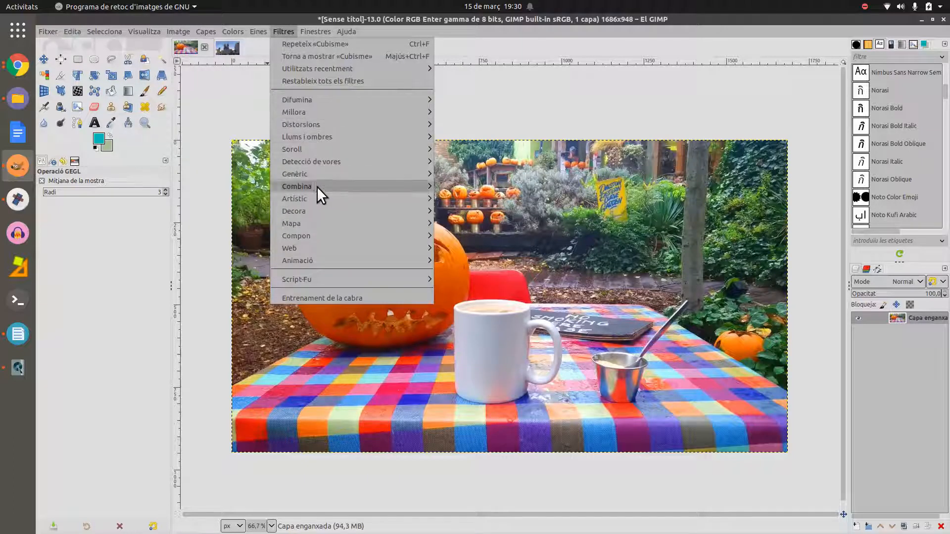
{"action": "mouse_move", "coordinate": [325, 203]}
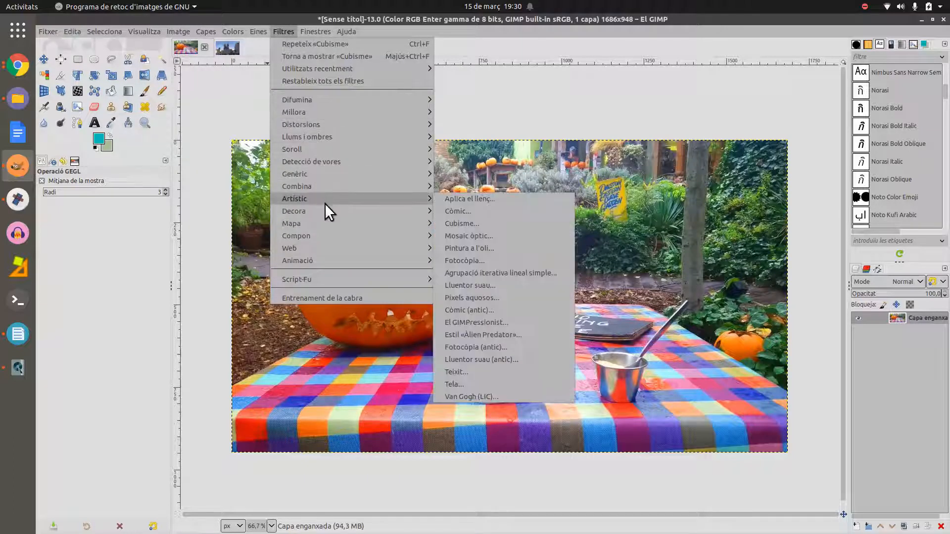
{"action": "left_click", "coordinate": [521, 248]}
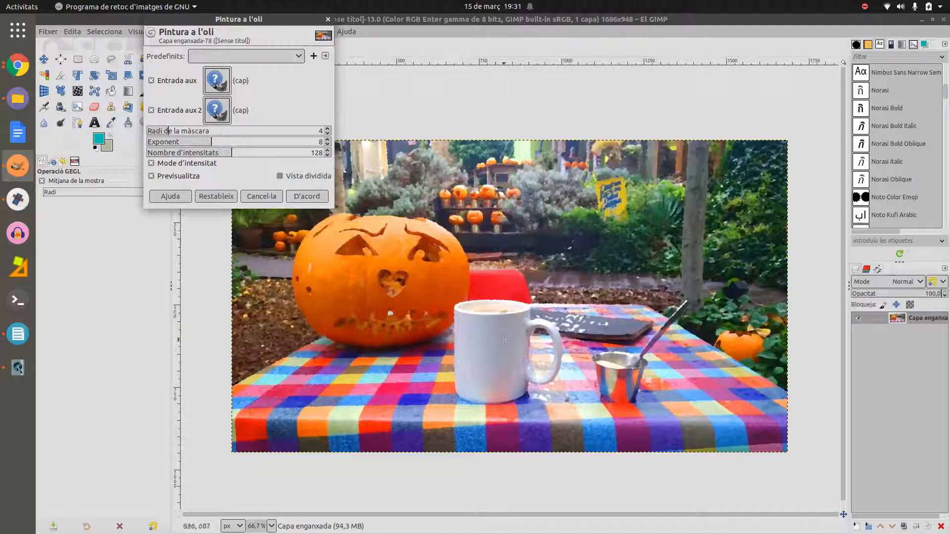
{"action": "left_click", "coordinate": [263, 196]}
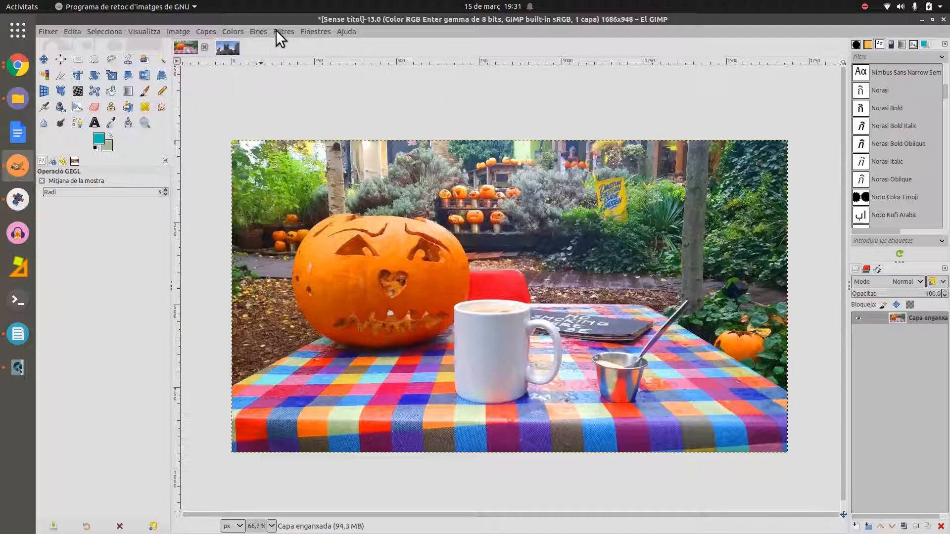
Try the artistic Photocopy filter on the pumpkin photo with mask radius 11.173, black percentage 0.151 and white percentage 0.137.
{"action": "left_click", "coordinate": [275, 30]}
{"action": "mouse_move", "coordinate": [326, 194]}
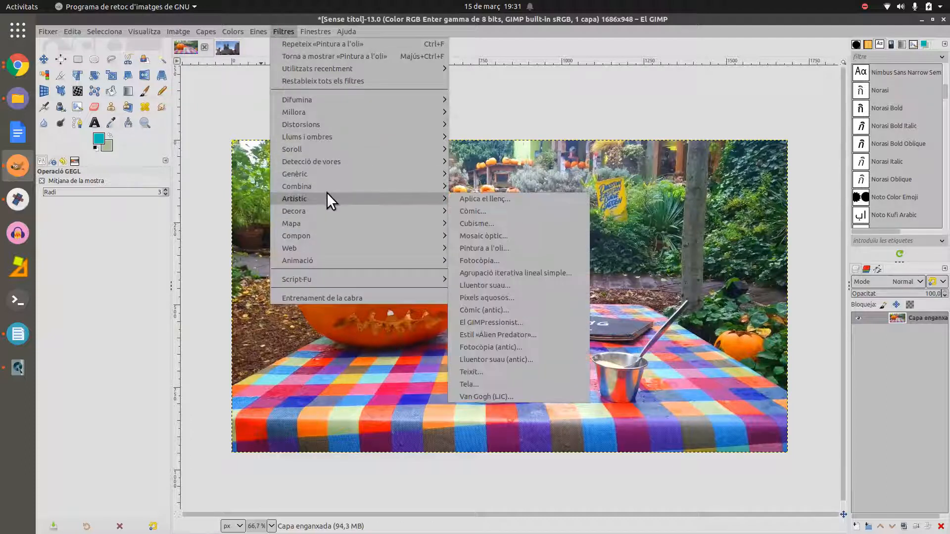
{"action": "left_click", "coordinate": [509, 261]}
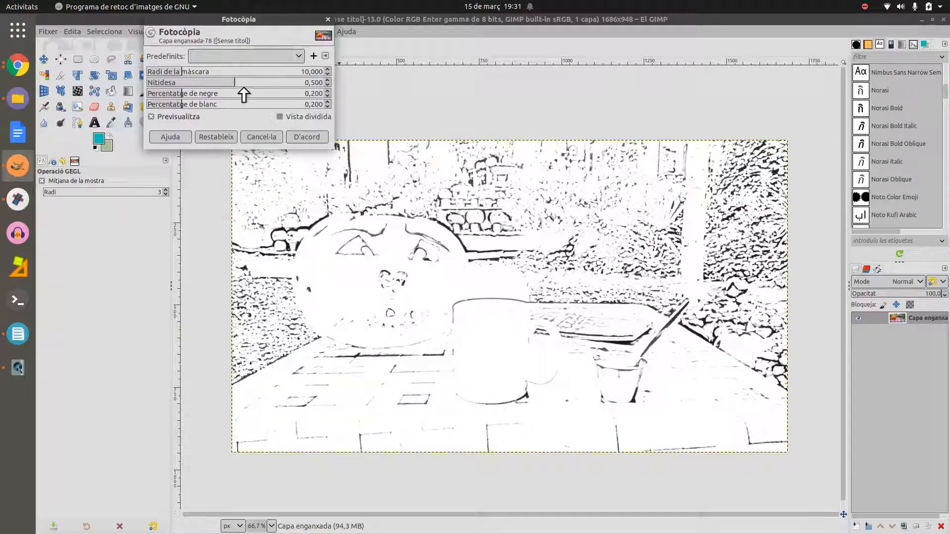
{"action": "left_click", "coordinate": [166, 72]}
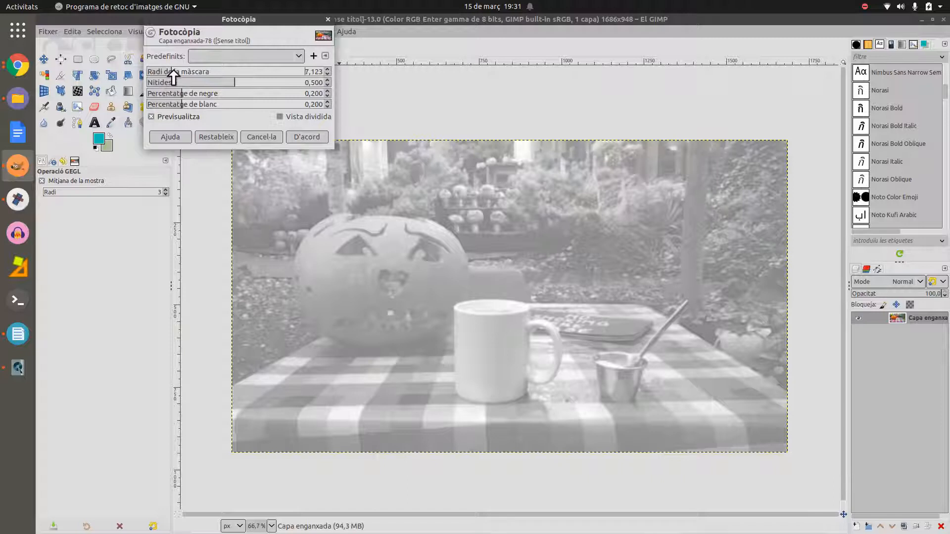
{"action": "left_click_drag", "start_coordinate": [173, 72], "coordinate": [186, 72]}
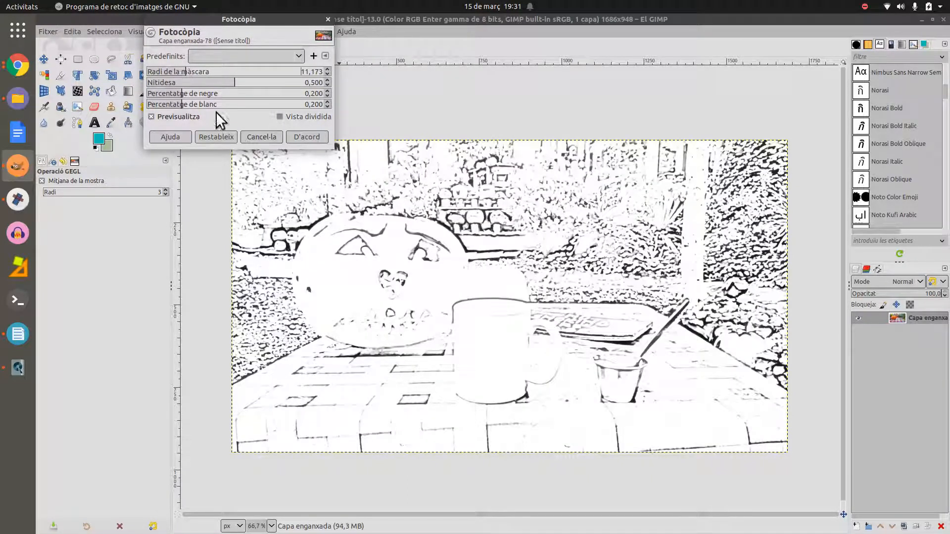
{"action": "left_click", "coordinate": [173, 93]}
{"action": "left_click", "coordinate": [171, 104]}
Try several Photocopy sharpness values from 0.296 up to 0.863, and discard the filter.
{"action": "left_click", "coordinate": [185, 82]}
{"action": "left_click", "coordinate": [199, 82]}
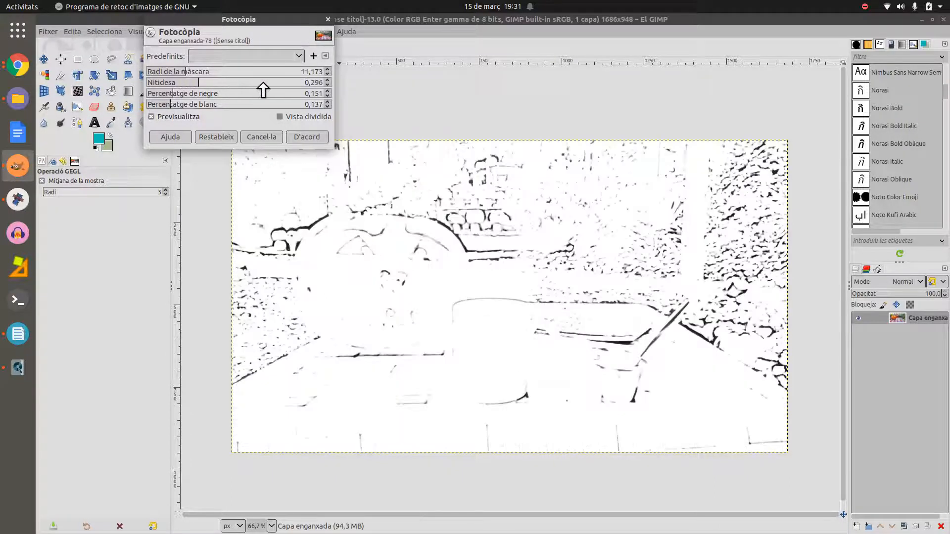
{"action": "left_click", "coordinate": [262, 83]}
{"action": "left_click", "coordinate": [275, 83]}
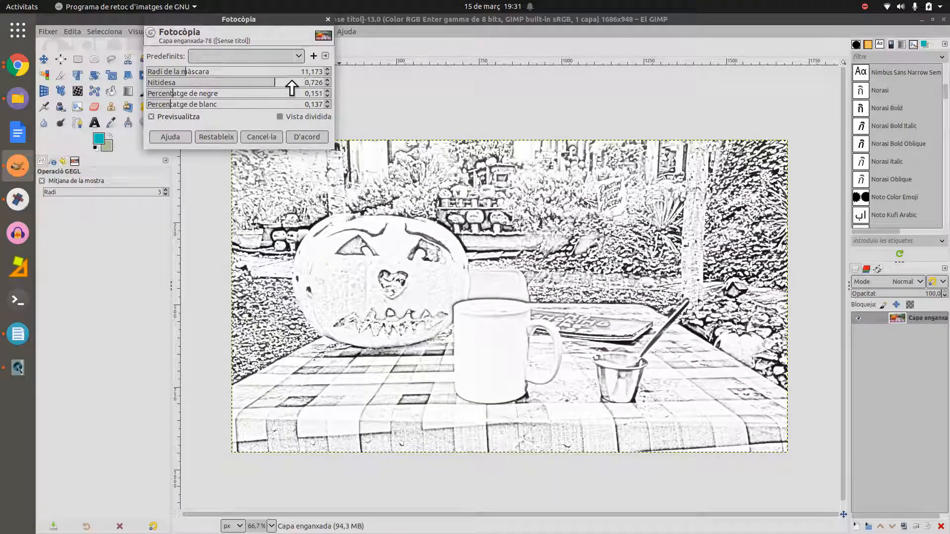
{"action": "left_click", "coordinate": [292, 83]}
{"action": "left_click", "coordinate": [299, 83]}
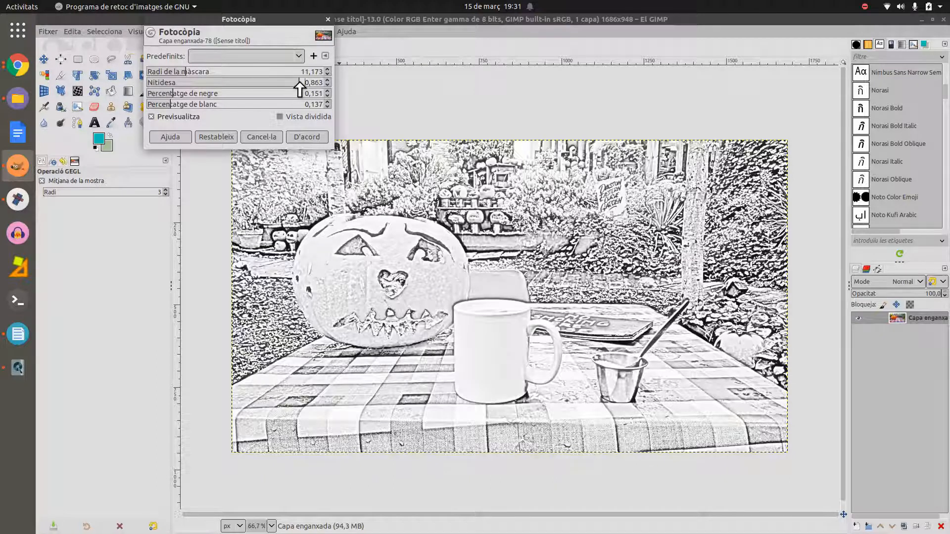
{"action": "left_click", "coordinate": [276, 138]}
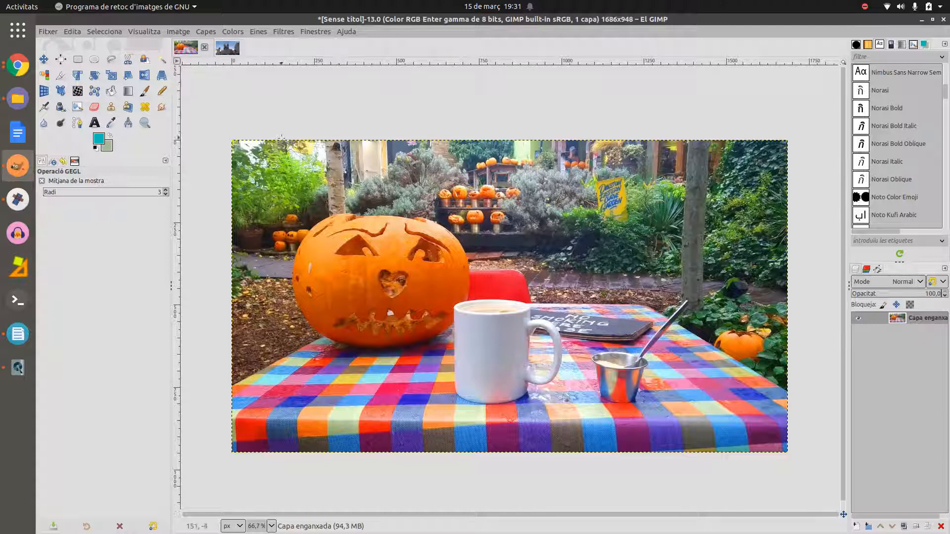
Switch to the perspectiva3D photo and preview the Little Planet map filter with pan -347.93 and tilt 77.14.
{"action": "left_click", "coordinate": [221, 46]}
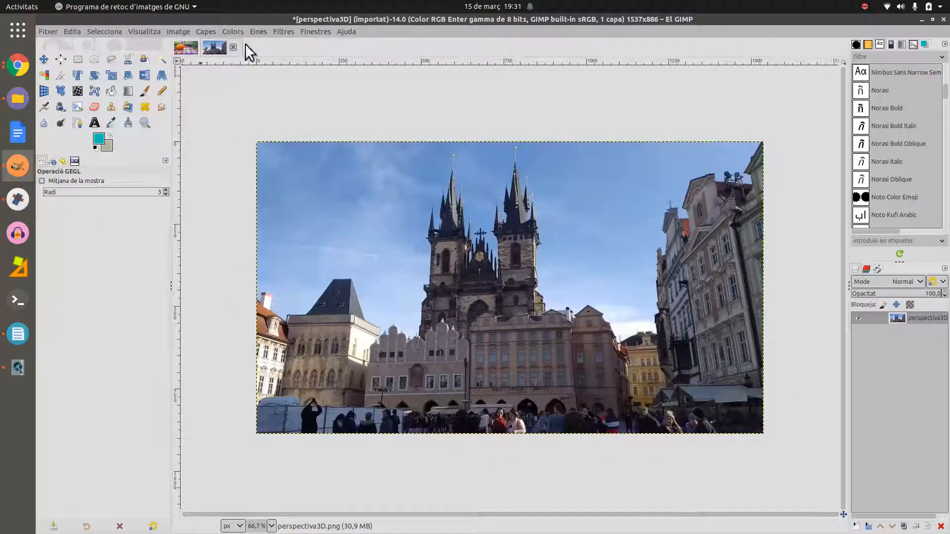
{"action": "left_click", "coordinate": [286, 32]}
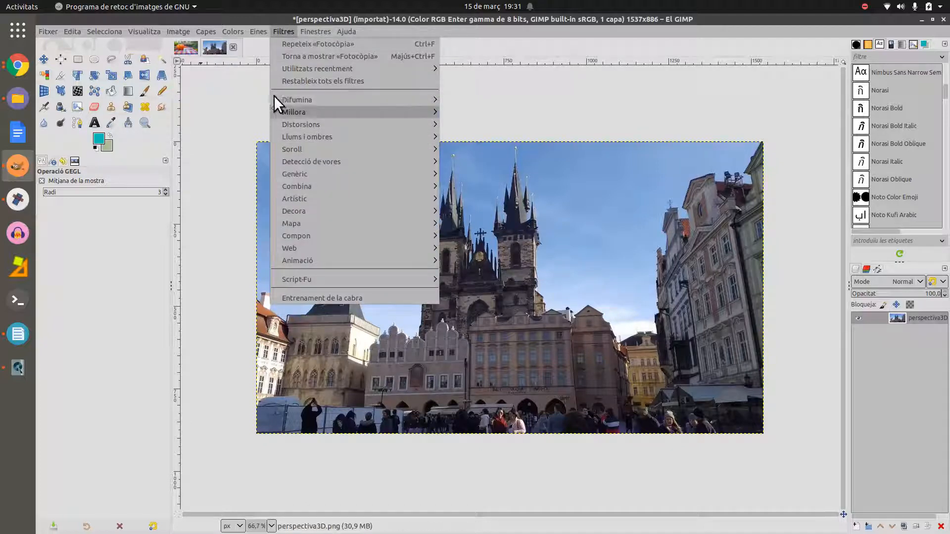
{"action": "mouse_move", "coordinate": [338, 223]}
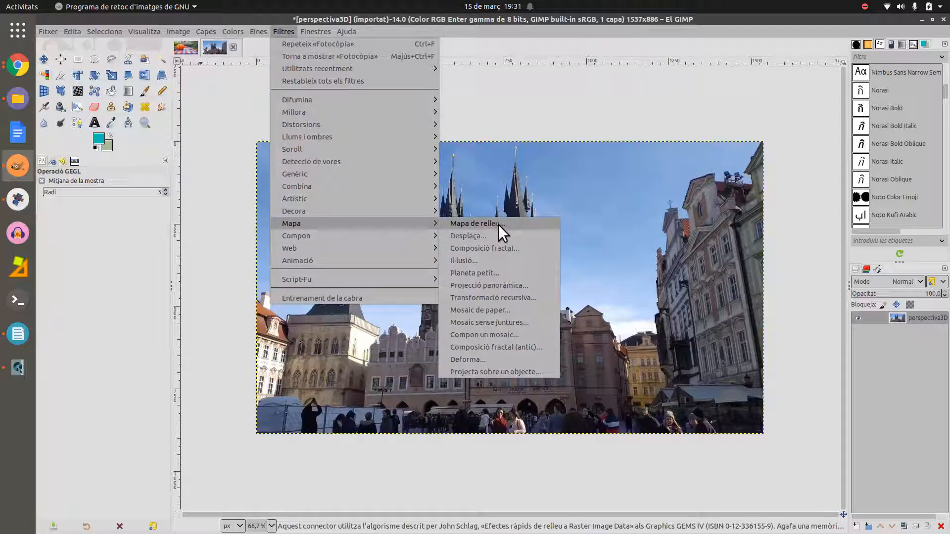
{"action": "left_click", "coordinate": [500, 273]}
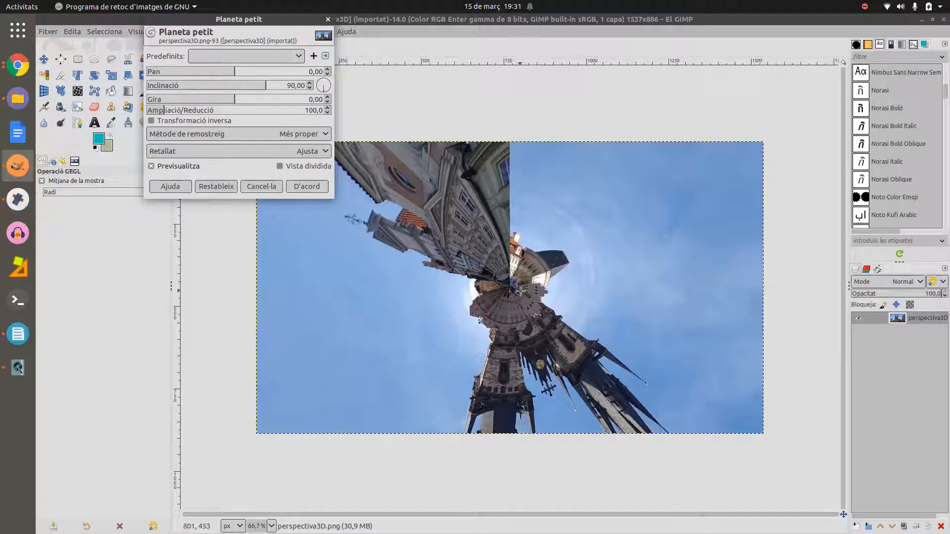
{"action": "left_click_drag", "start_coordinate": [225, 73], "coordinate": [192, 75]}
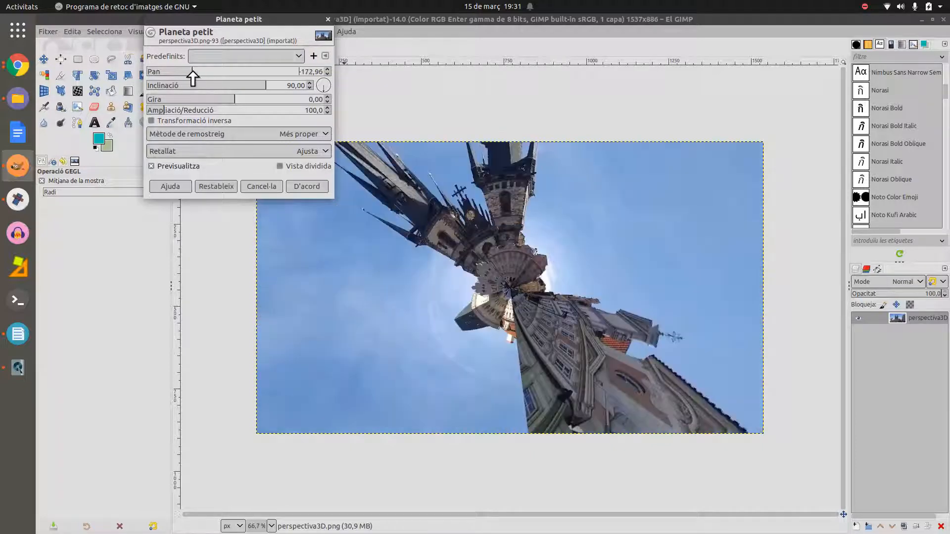
{"action": "mouse_move", "coordinate": [249, 90]}
{"action": "left_mouse_down"}
{"action": "mouse_move", "coordinate": [223, 90]}
{"action": "mouse_move", "coordinate": [261, 90]}
{"action": "left_mouse_up"}
{"action": "left_click_drag", "start_coordinate": [206, 75], "coordinate": [150, 74]}
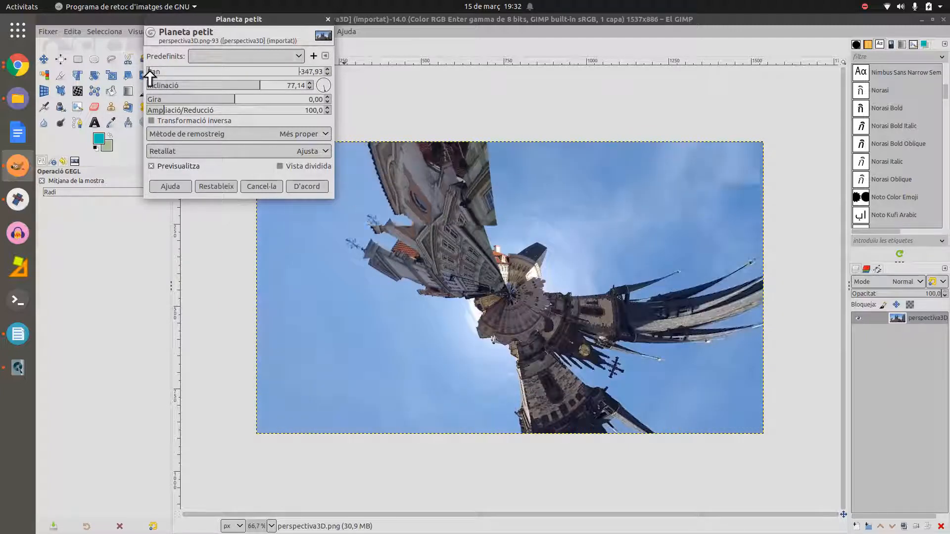
Set the Little Planet spin to -126.70 and adjust its zoom.
{"action": "left_click", "coordinate": [214, 99]}
{"action": "left_click_drag", "start_coordinate": [214, 99], "coordinate": [203, 99]}
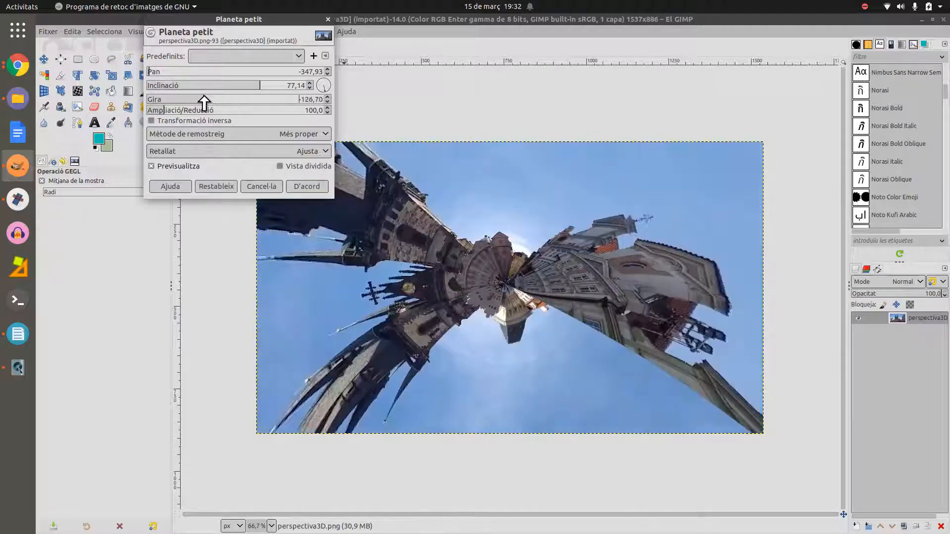
{"action": "left_click", "coordinate": [158, 109]}
{"action": "mouse_move", "coordinate": [170, 111]}
{"action": "left_mouse_down"}
{"action": "mouse_move", "coordinate": [220, 110]}
{"action": "mouse_move", "coordinate": [149, 110]}
{"action": "mouse_move", "coordinate": [180, 111]}
{"action": "left_mouse_up"}
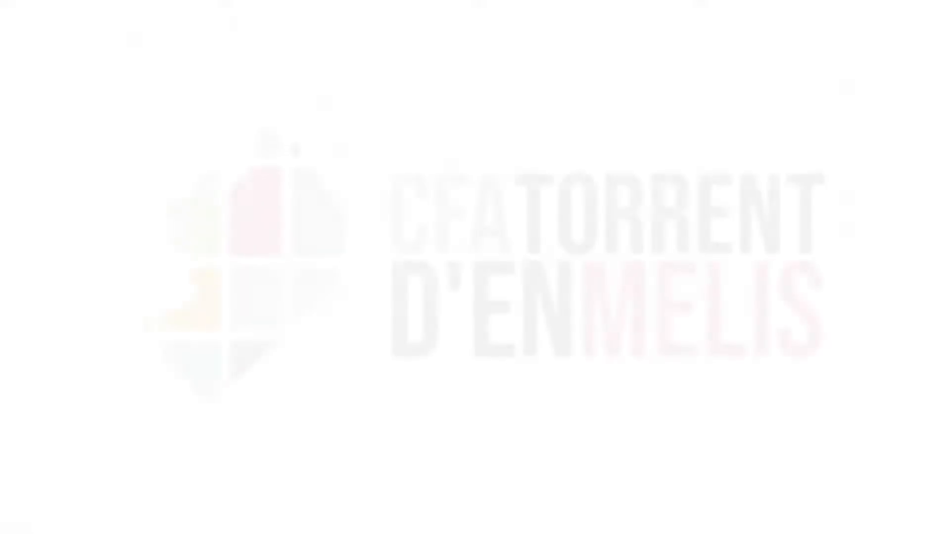